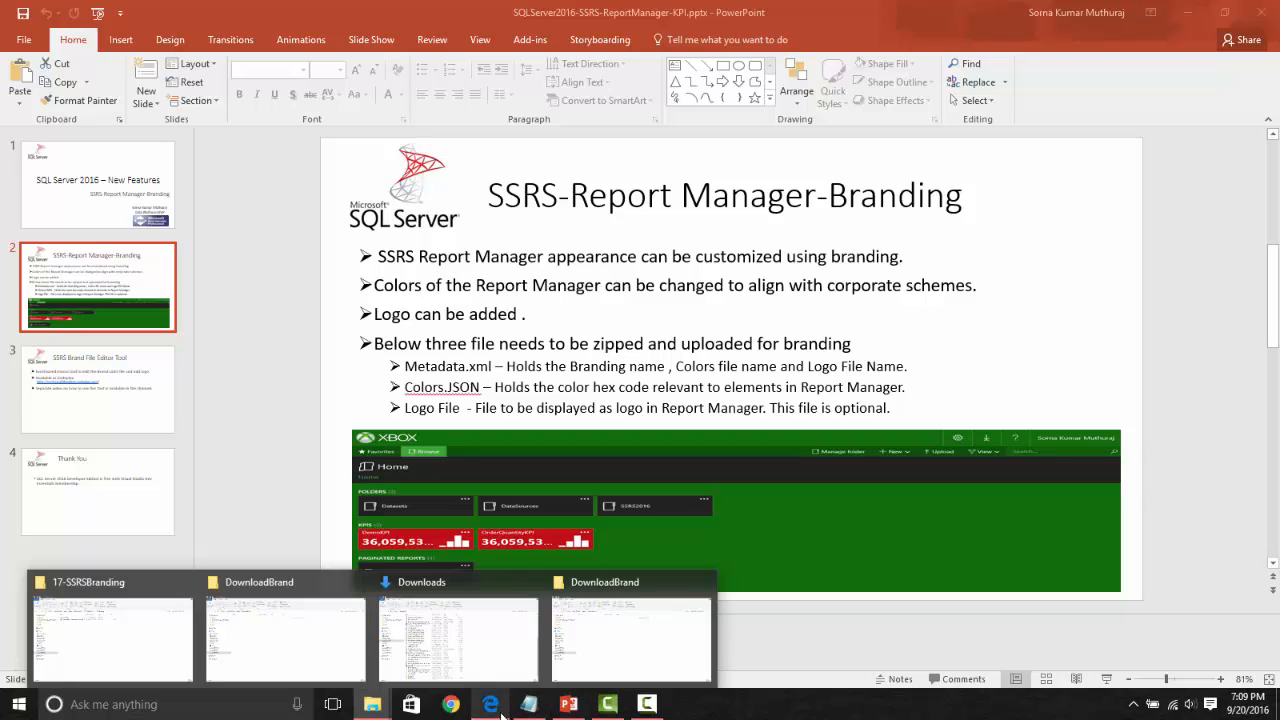
Switch to File Explorer and open the Xbox folder inside the Demo folder on Local Disk (E:)
click(493, 706)
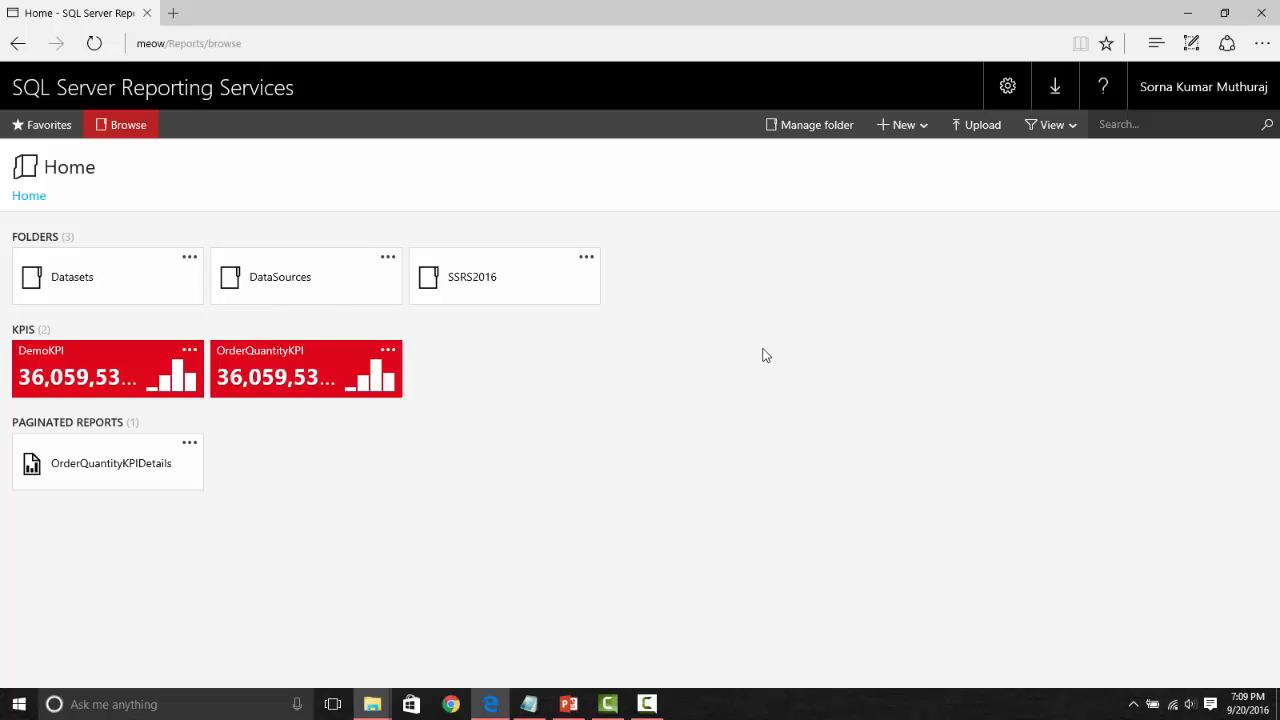
mouse_move(372, 704)
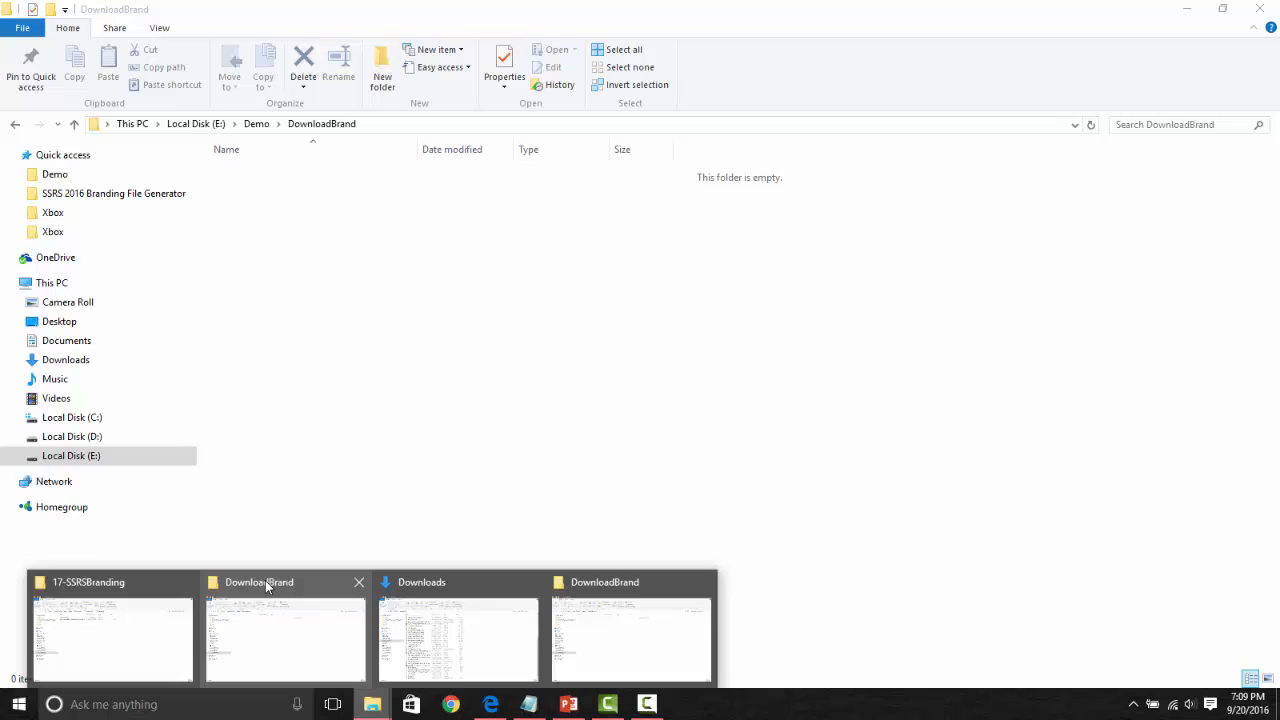
click(265, 580)
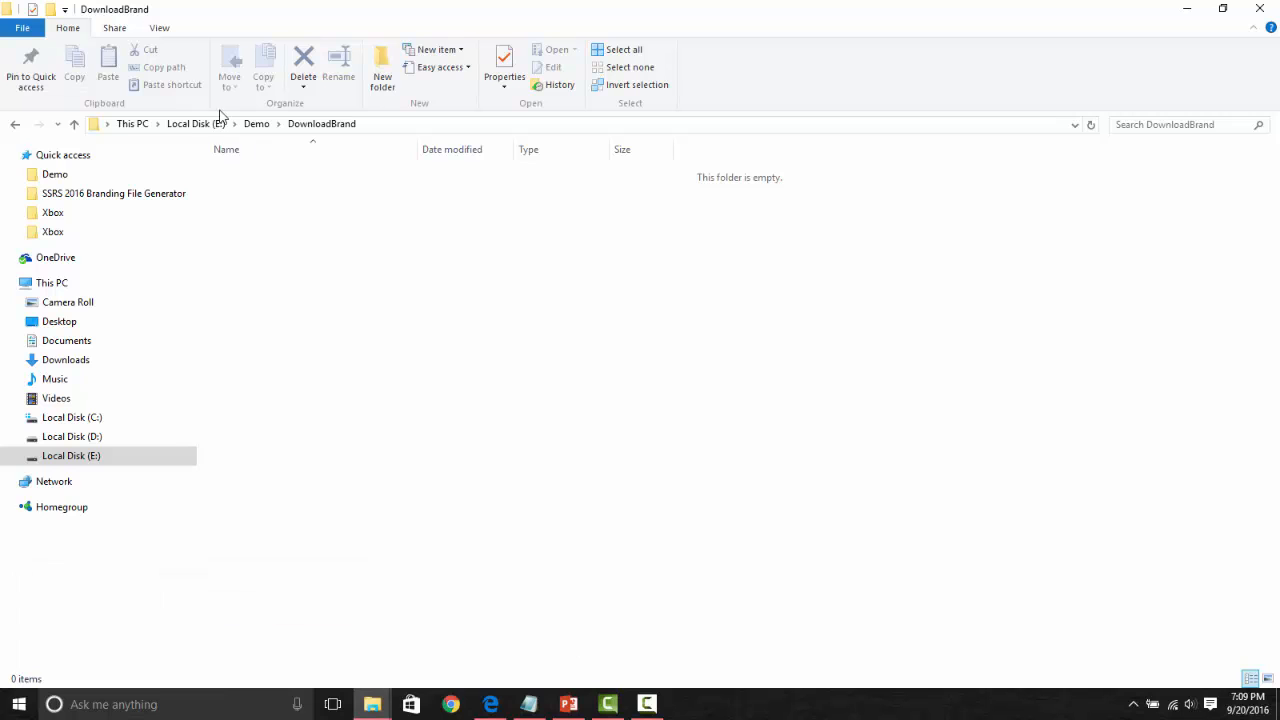
click(196, 124)
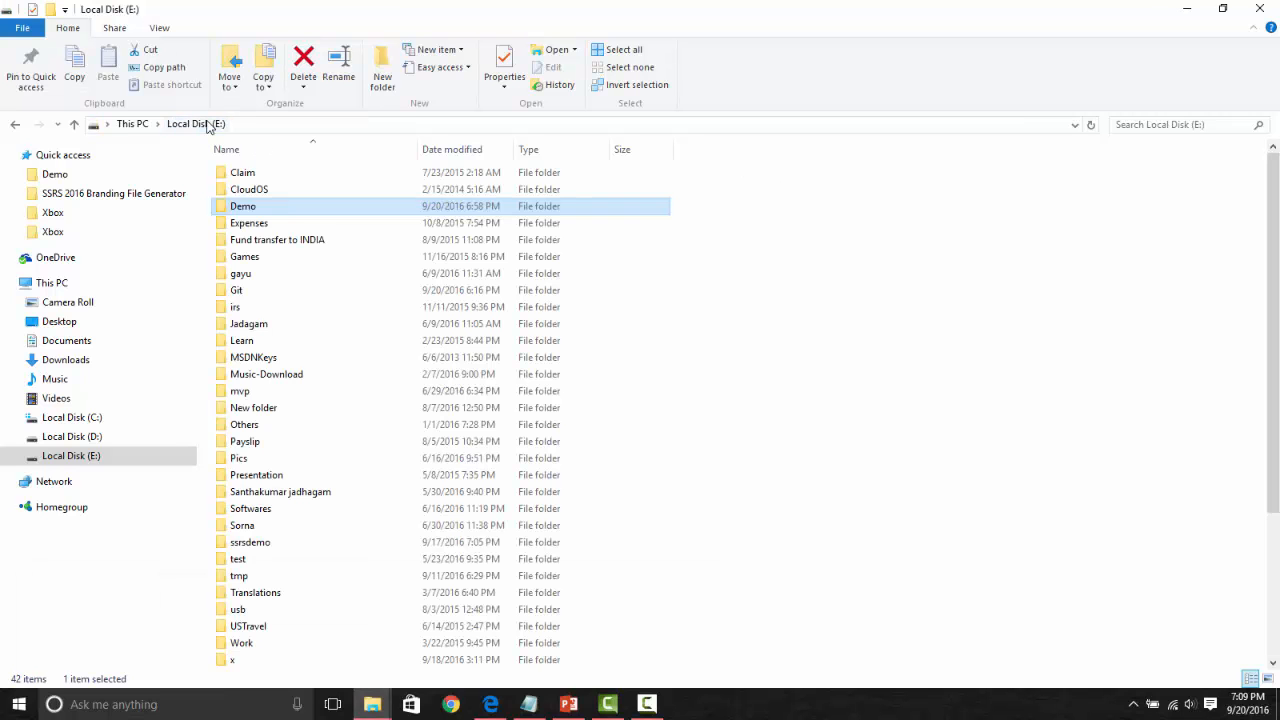
double_click(243, 206)
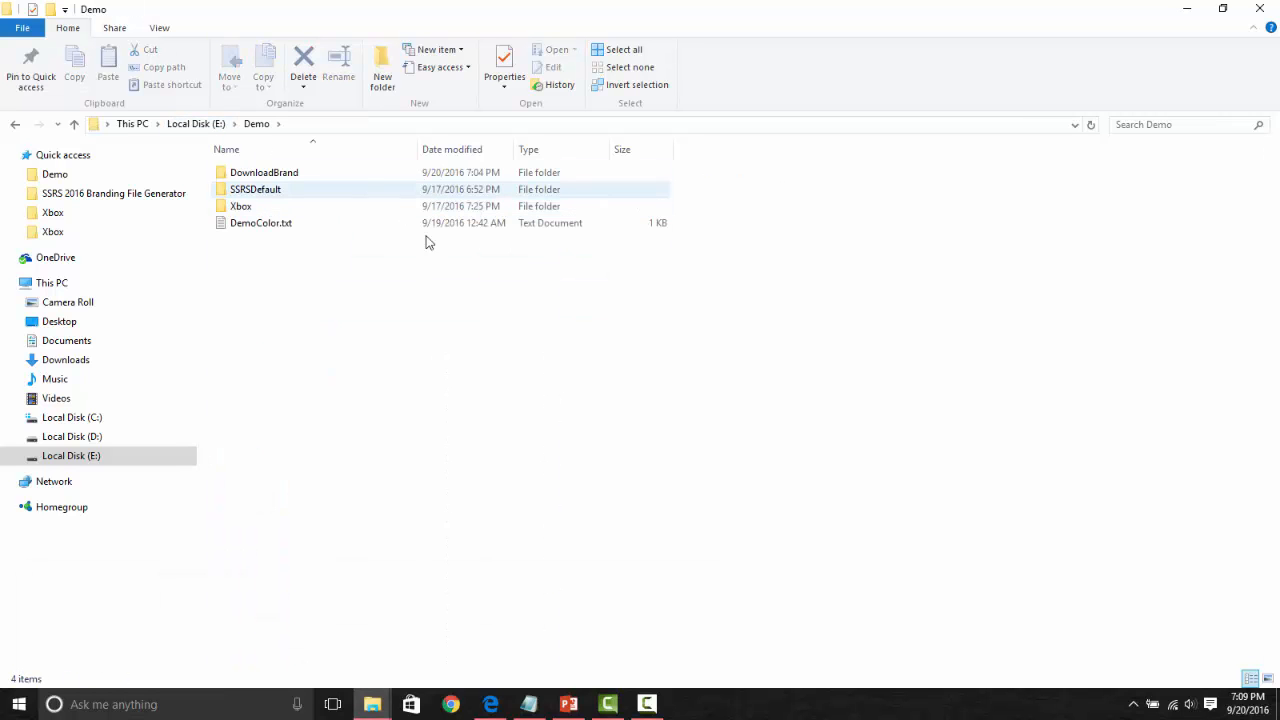
click(259, 208)
double_click(259, 208)
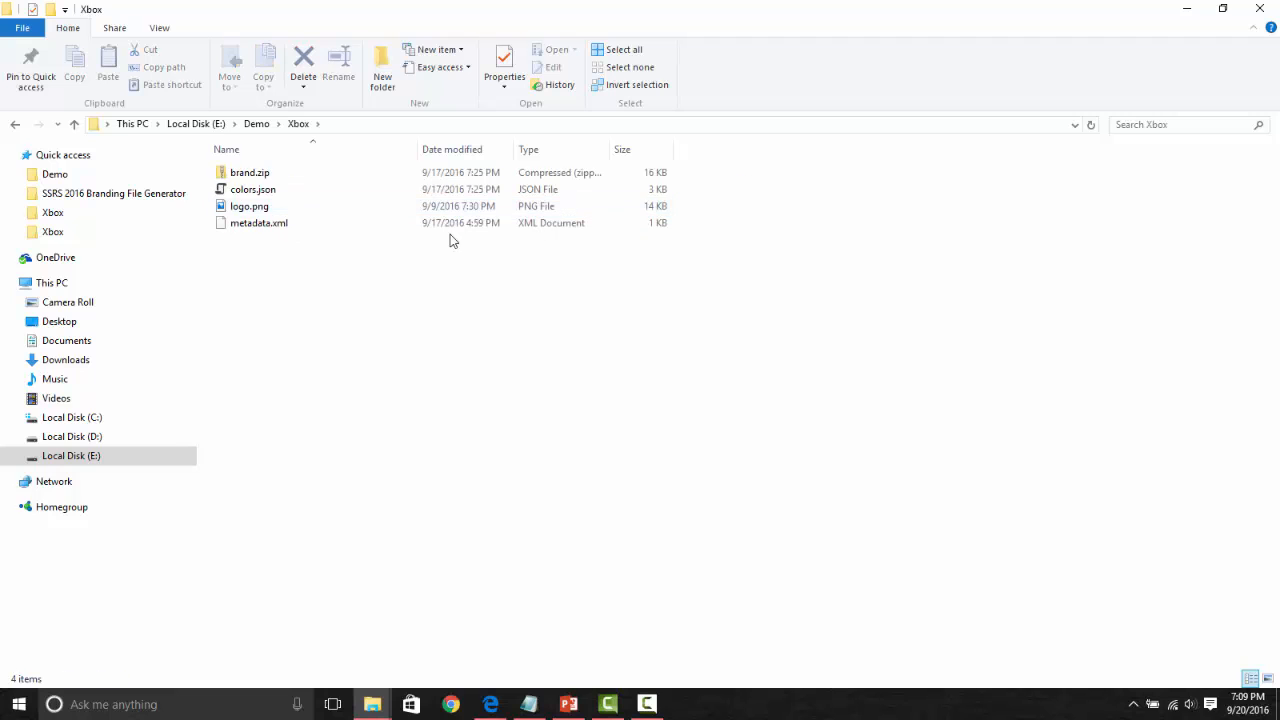
Open metadata.xml in a maximized Notepad window, review its brand name, colors path and logo path, and close it
right_click(266, 229)
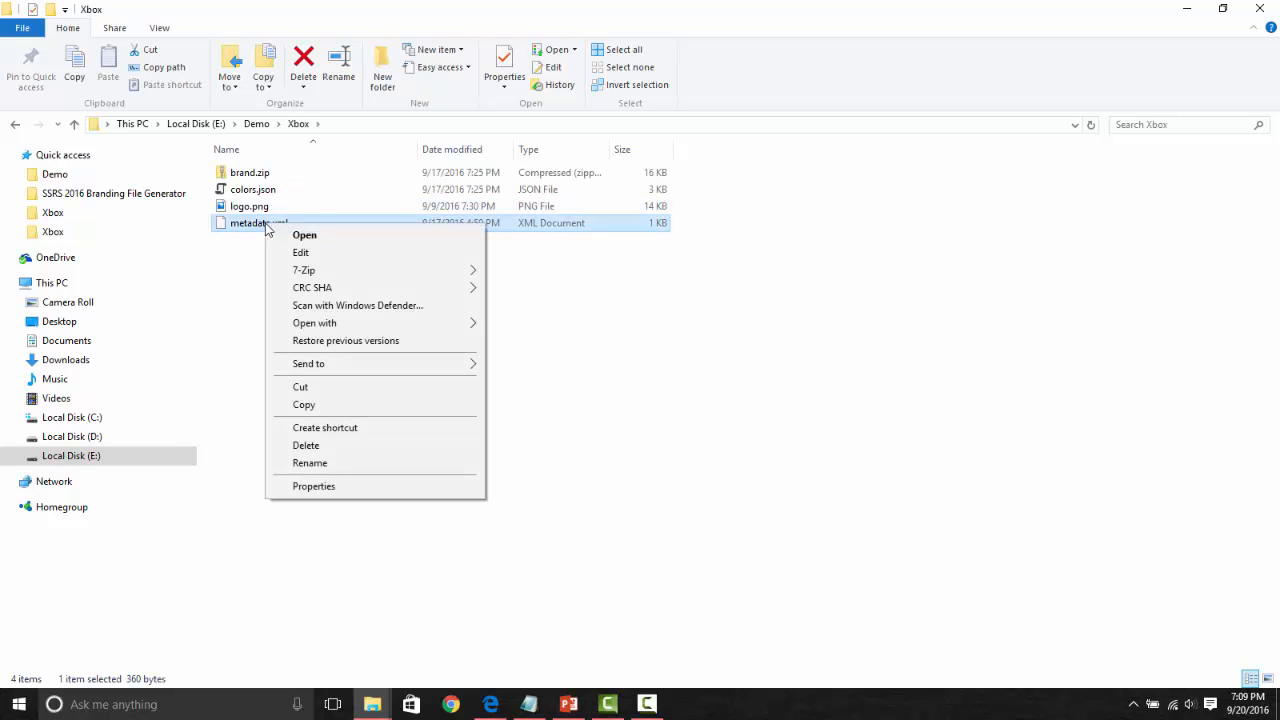
mouse_move(354, 324)
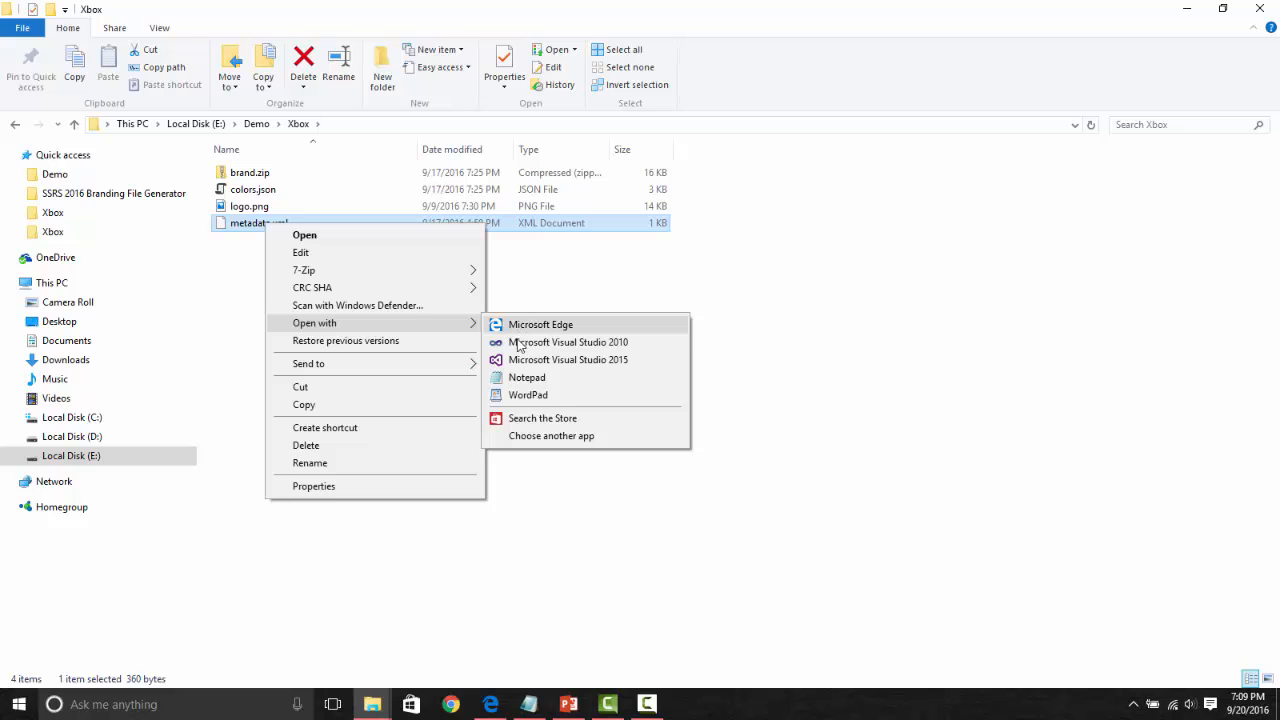
click(520, 378)
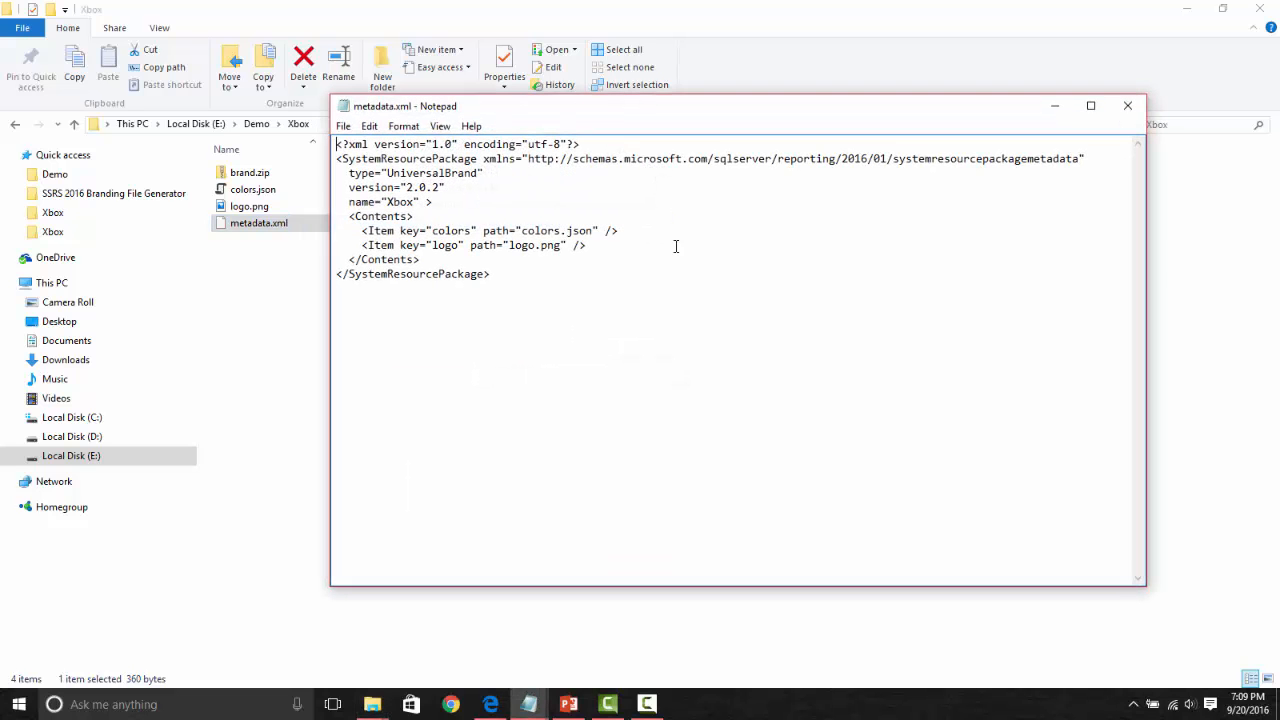
double_click(735, 118)
click(209, 220)
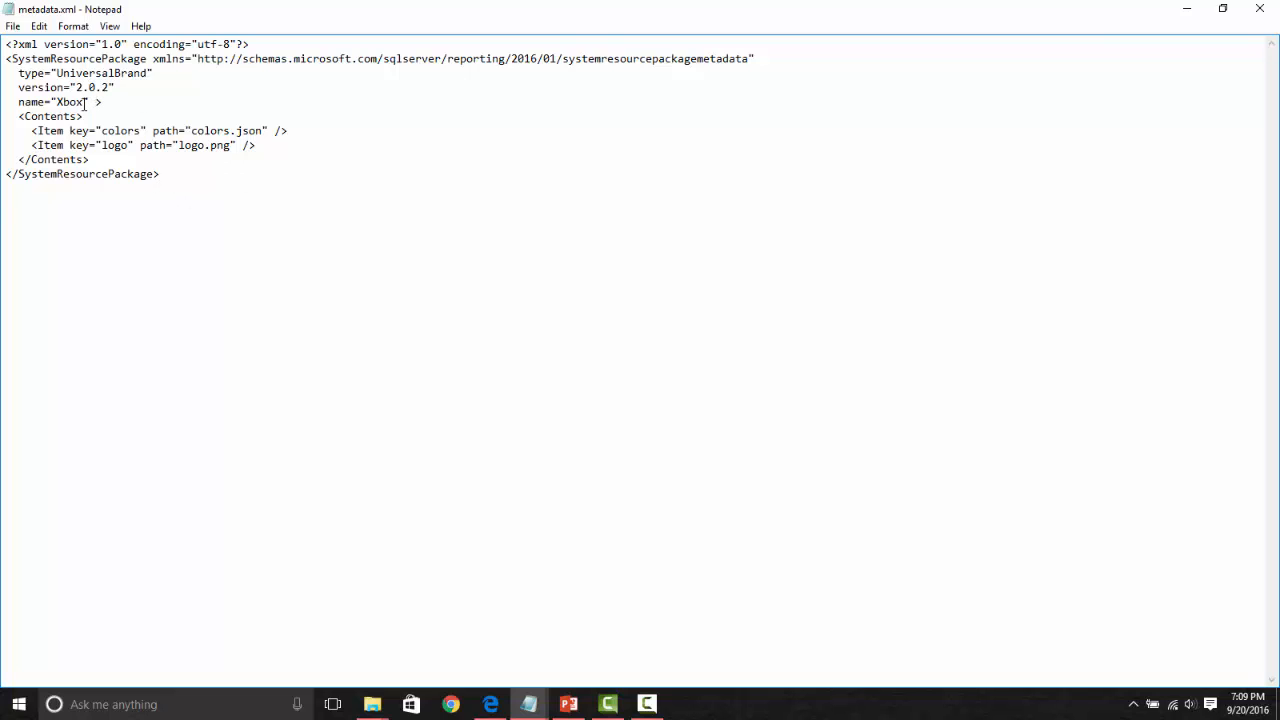
drag(84, 104, 56, 104)
drag(264, 131, 196, 133)
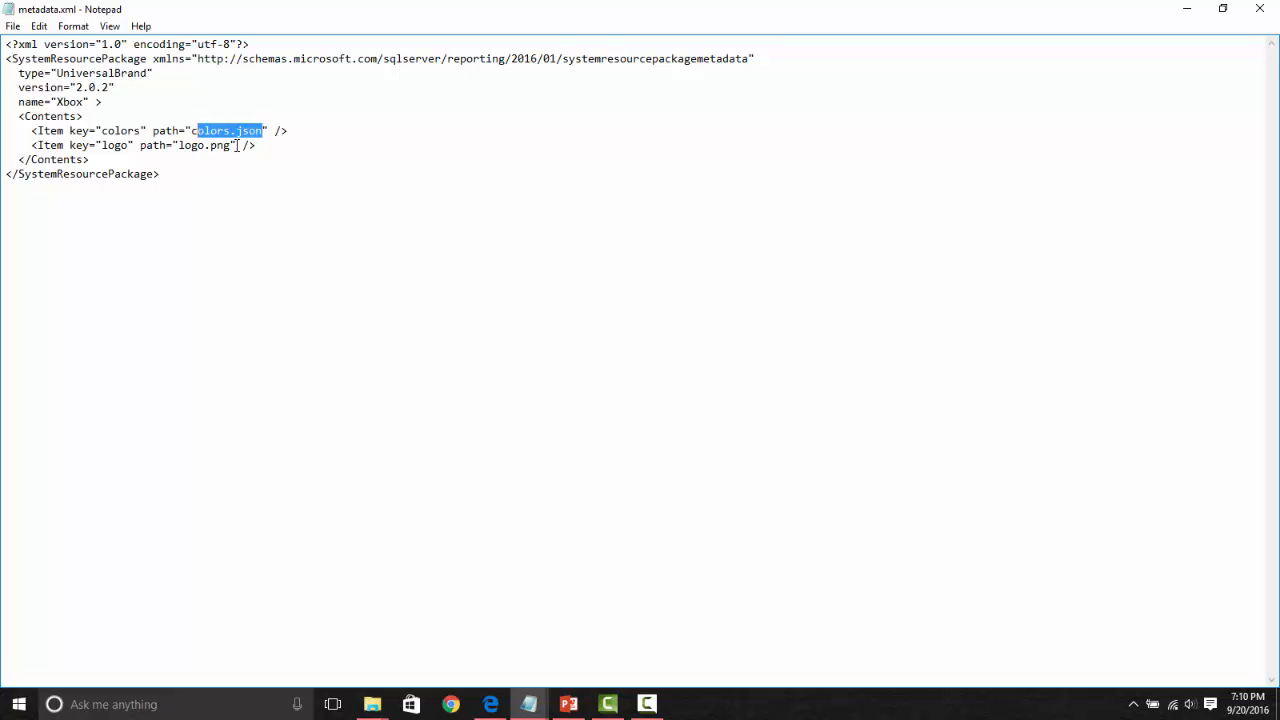
drag(232, 146, 178, 146)
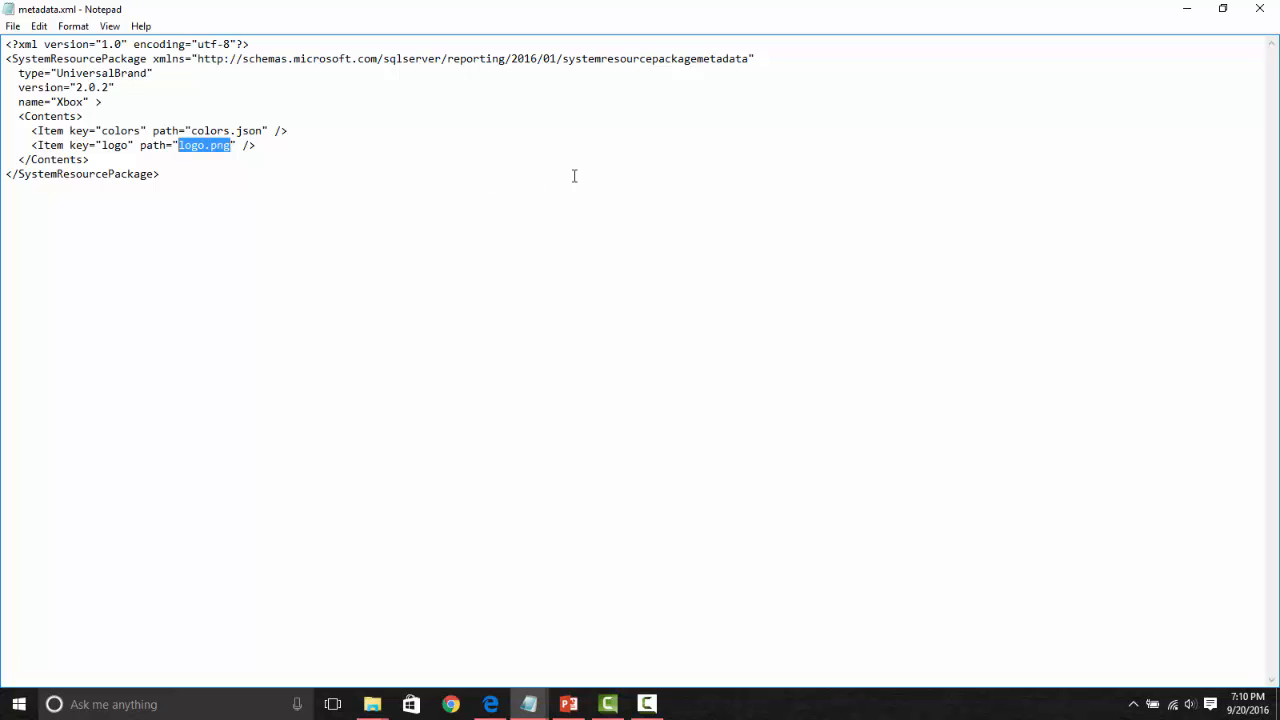
click(1266, 8)
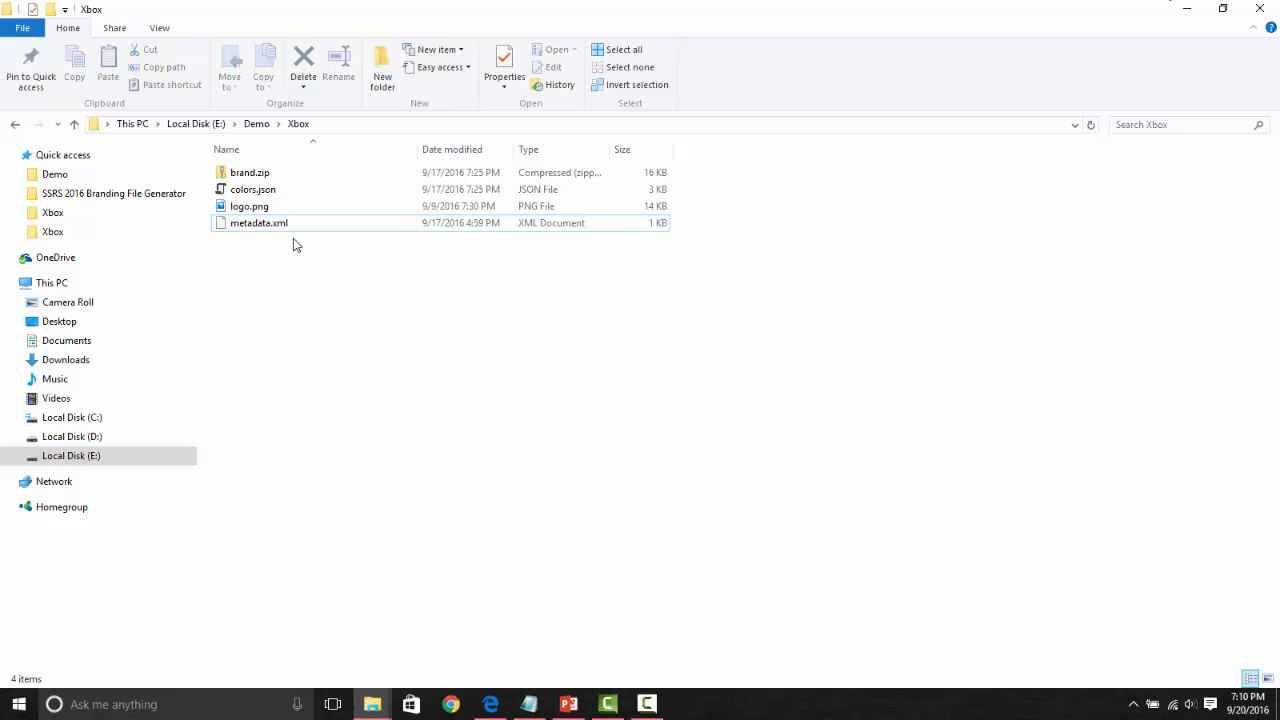
Open colors.json from the Xbox folder in Notepad and maximize the window
right_click(257, 196)
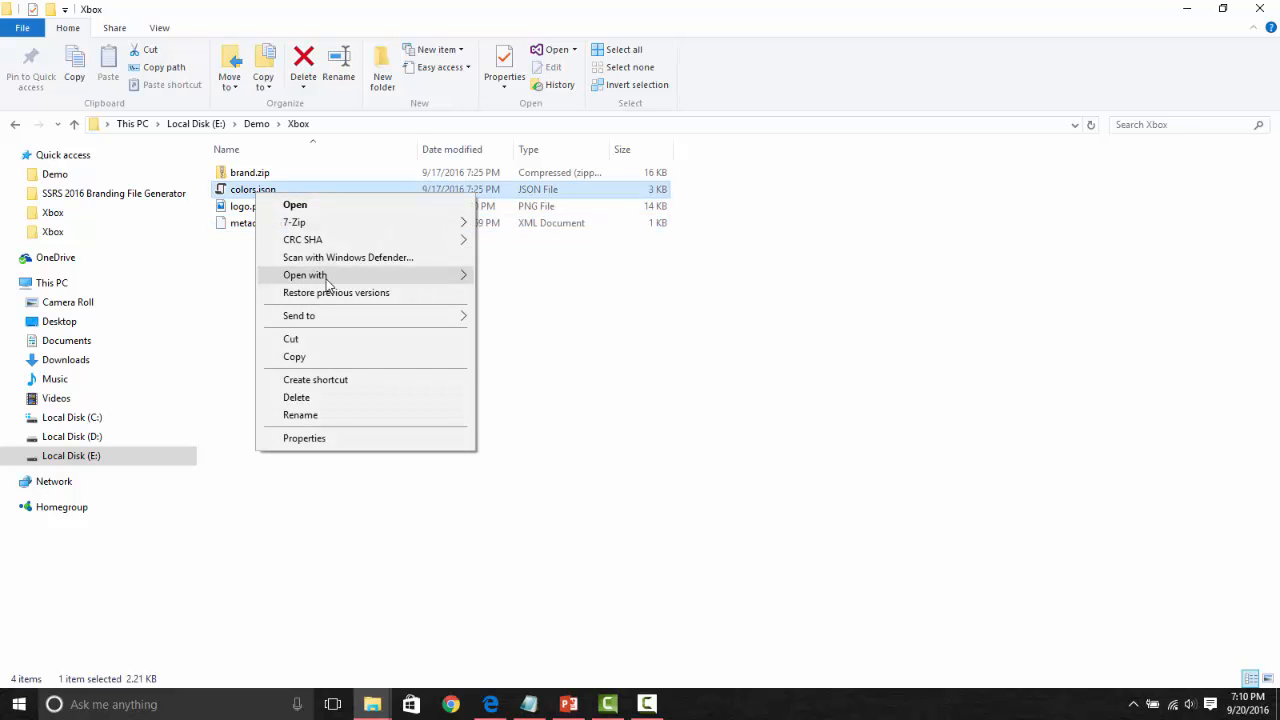
mouse_move(412, 277)
click(517, 312)
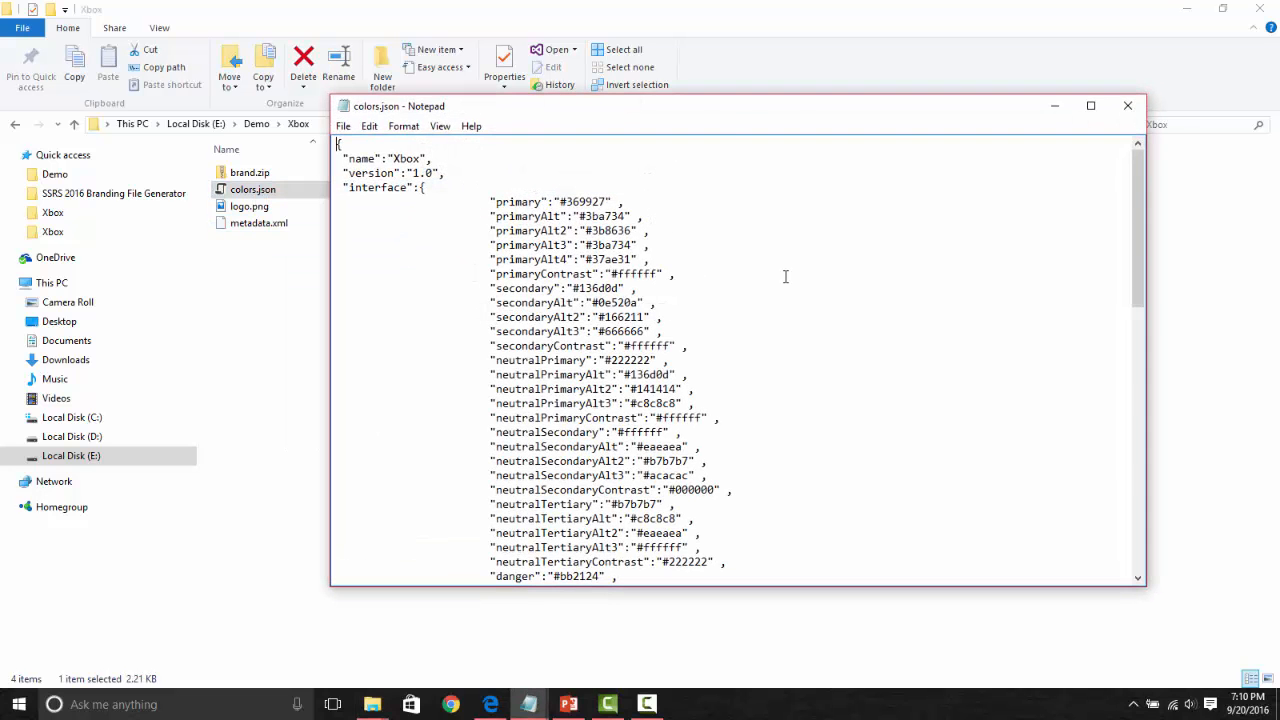
double_click(741, 115)
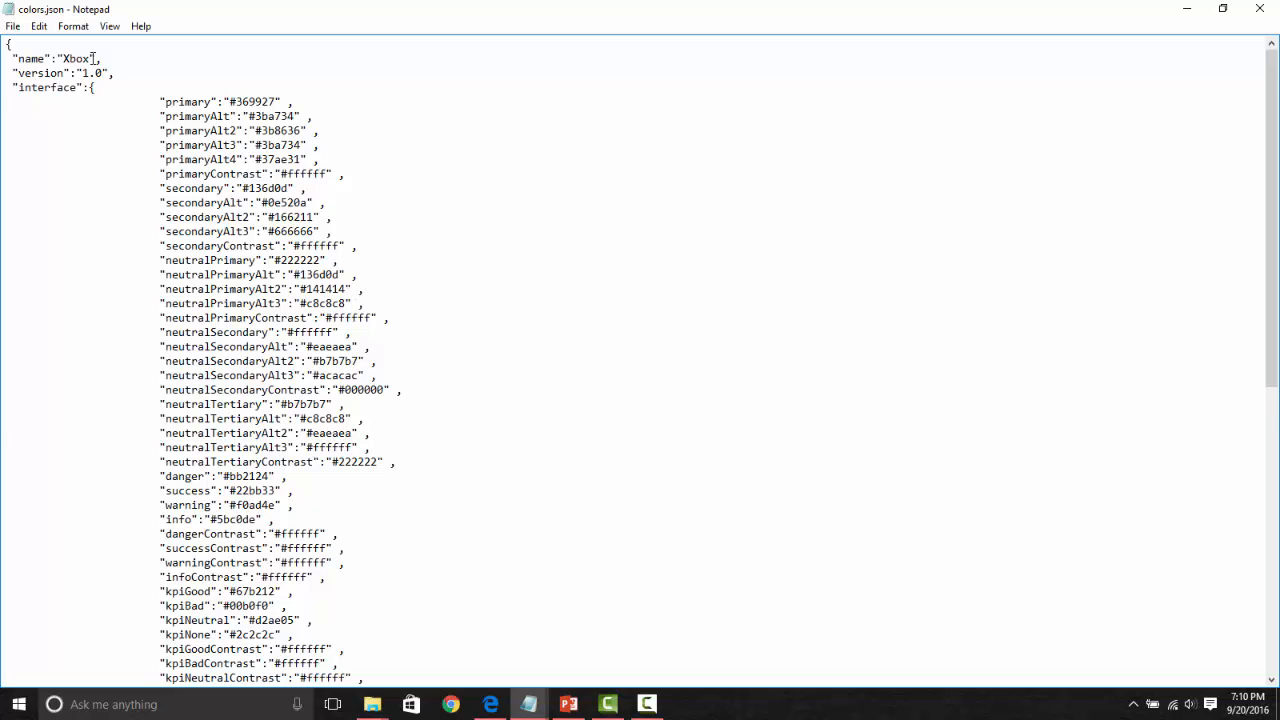
Review the interface colours, KPI colours and theme data points in colors.json, and close the file
scroll(463, 111, down, 1)
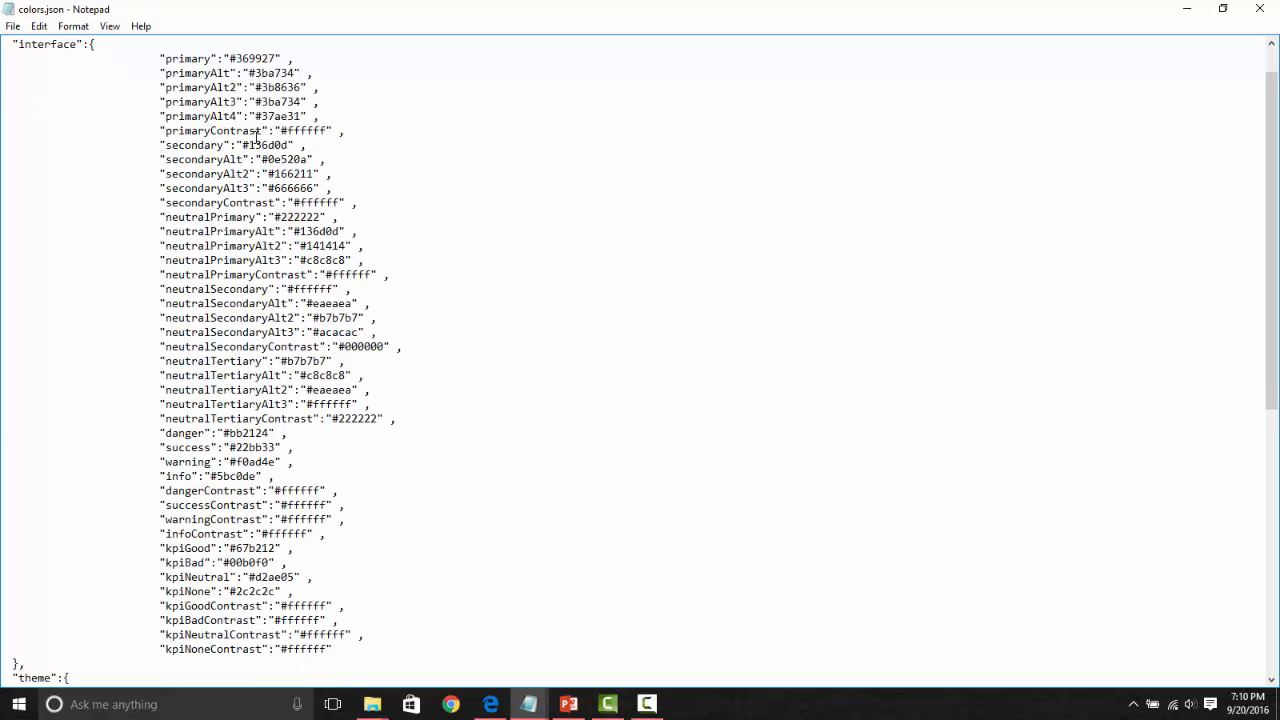
double_click(248, 59)
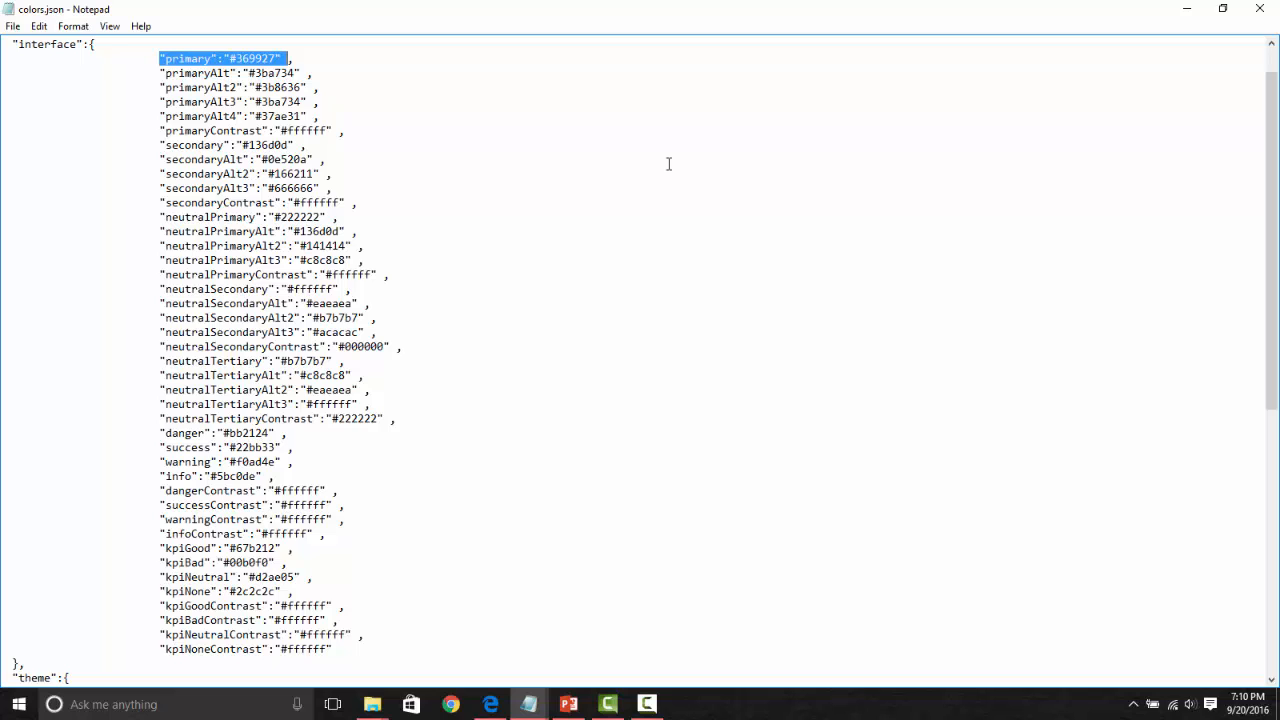
scroll(668, 163, down, 2)
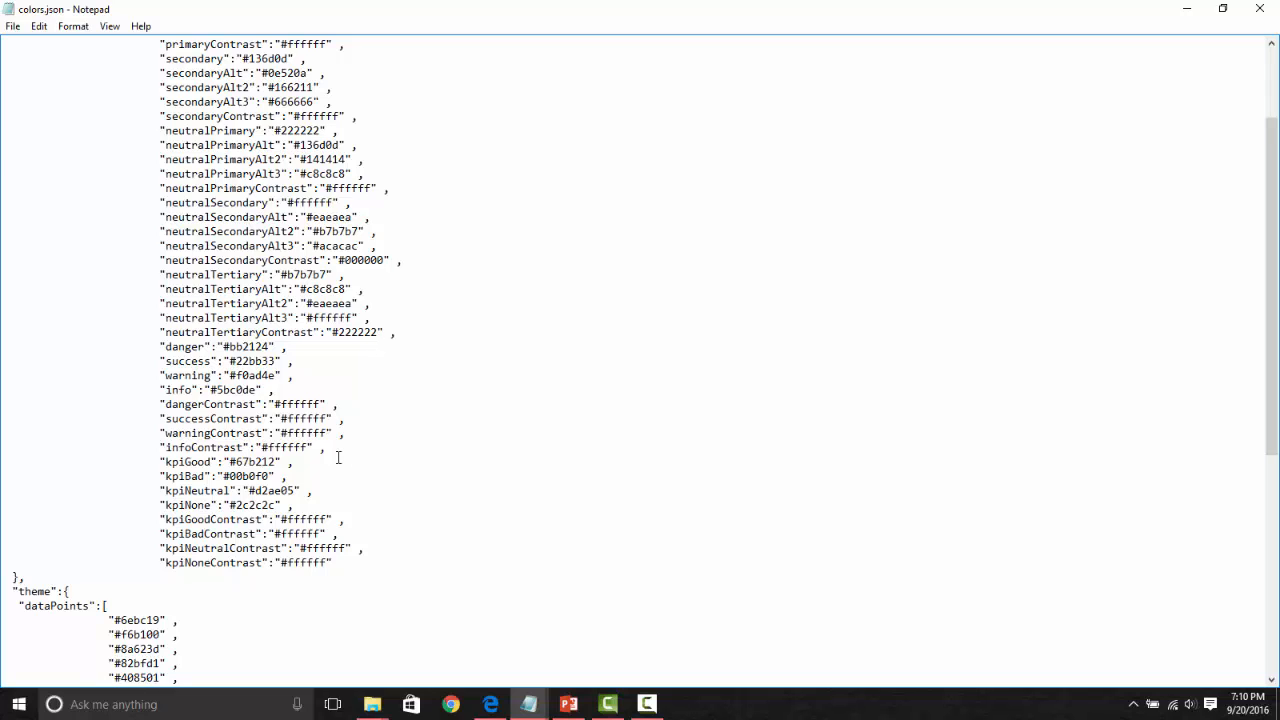
drag(277, 462, 223, 477)
click(512, 422)
scroll(513, 422, down, 9)
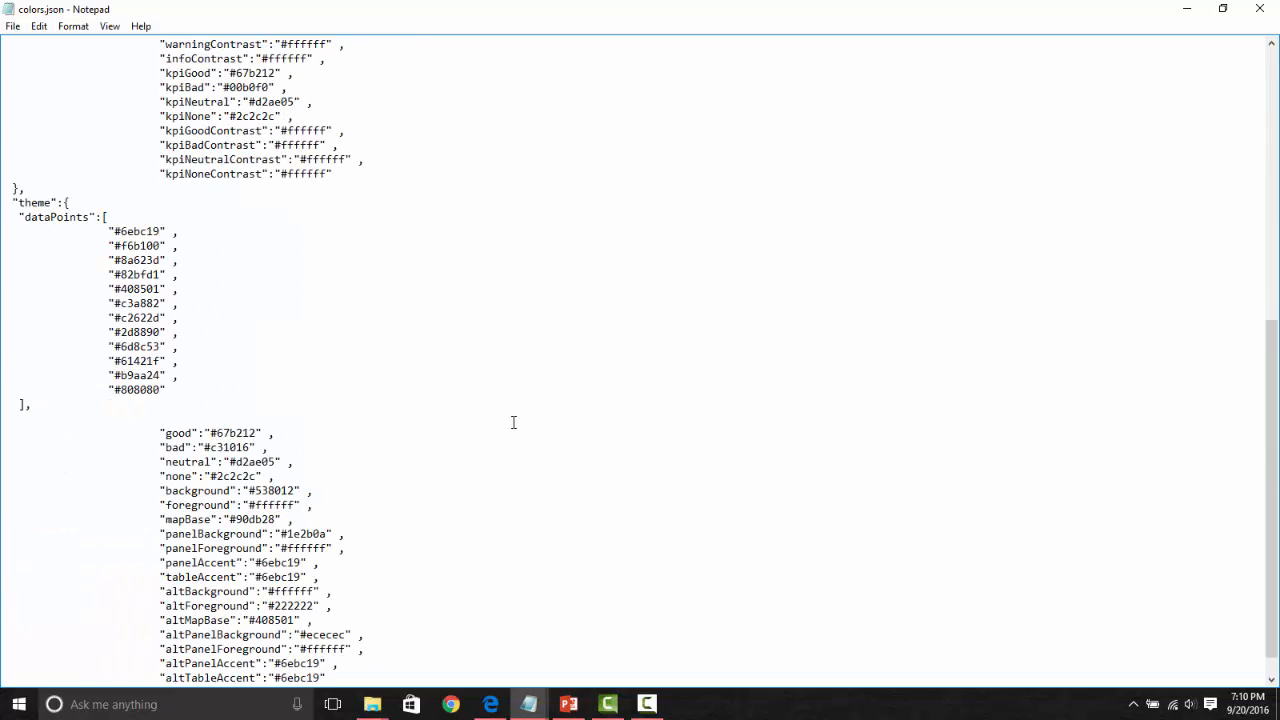
scroll(513, 422, down, 1)
scroll(513, 422, up, 13)
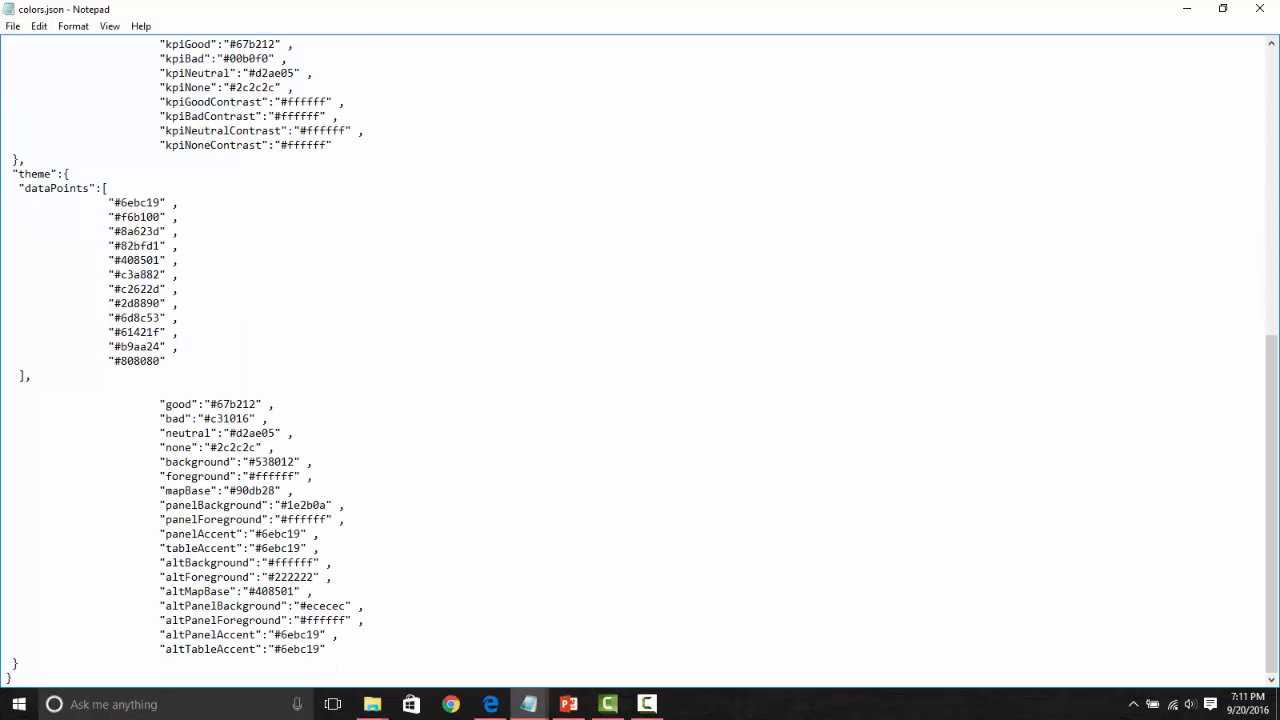
click(1265, 8)
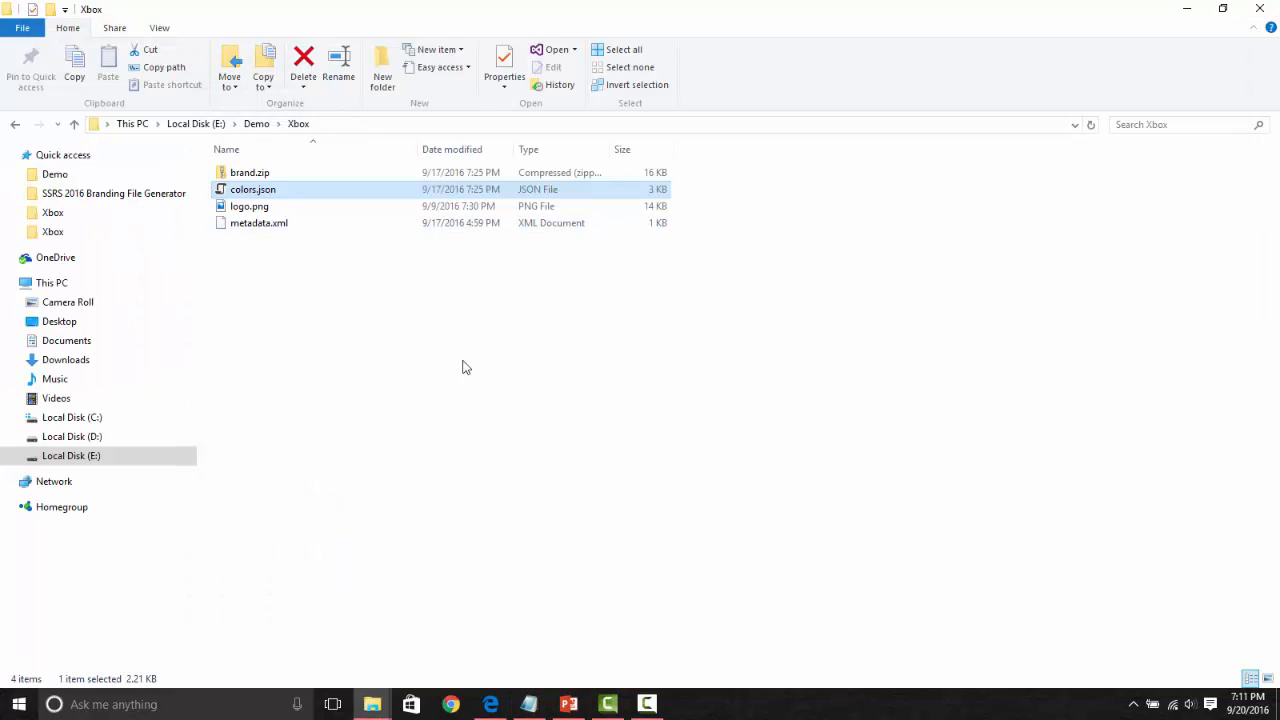
View logo.png in Paint and close it, and highlight colors.json, logo.png and metadata.xml together in the folder
click(396, 368)
click(259, 213)
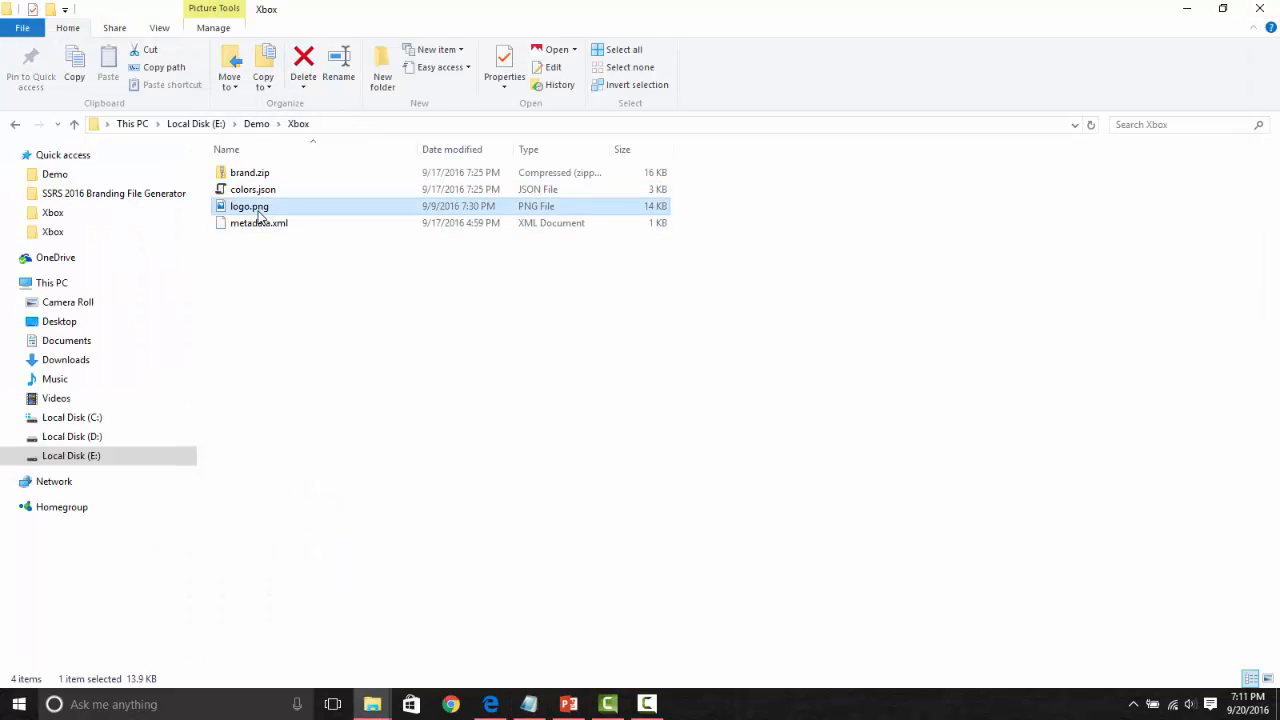
right_click(259, 213)
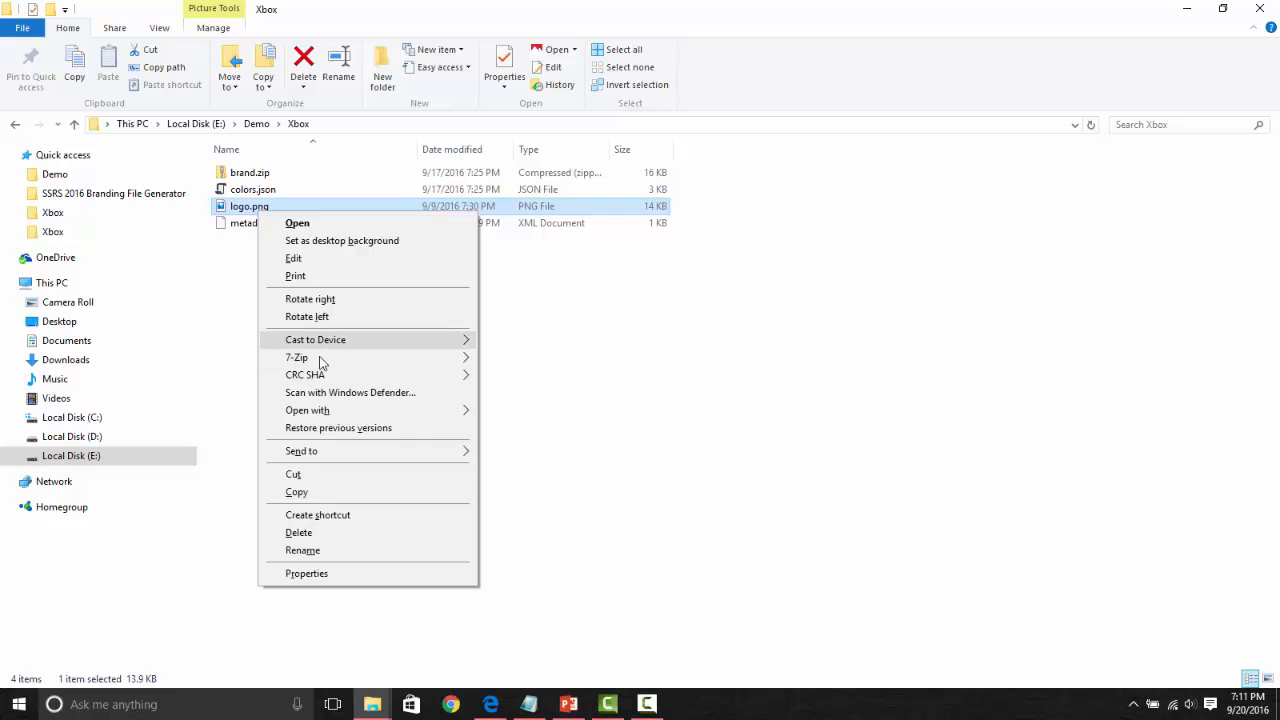
mouse_move(324, 413)
click(561, 447)
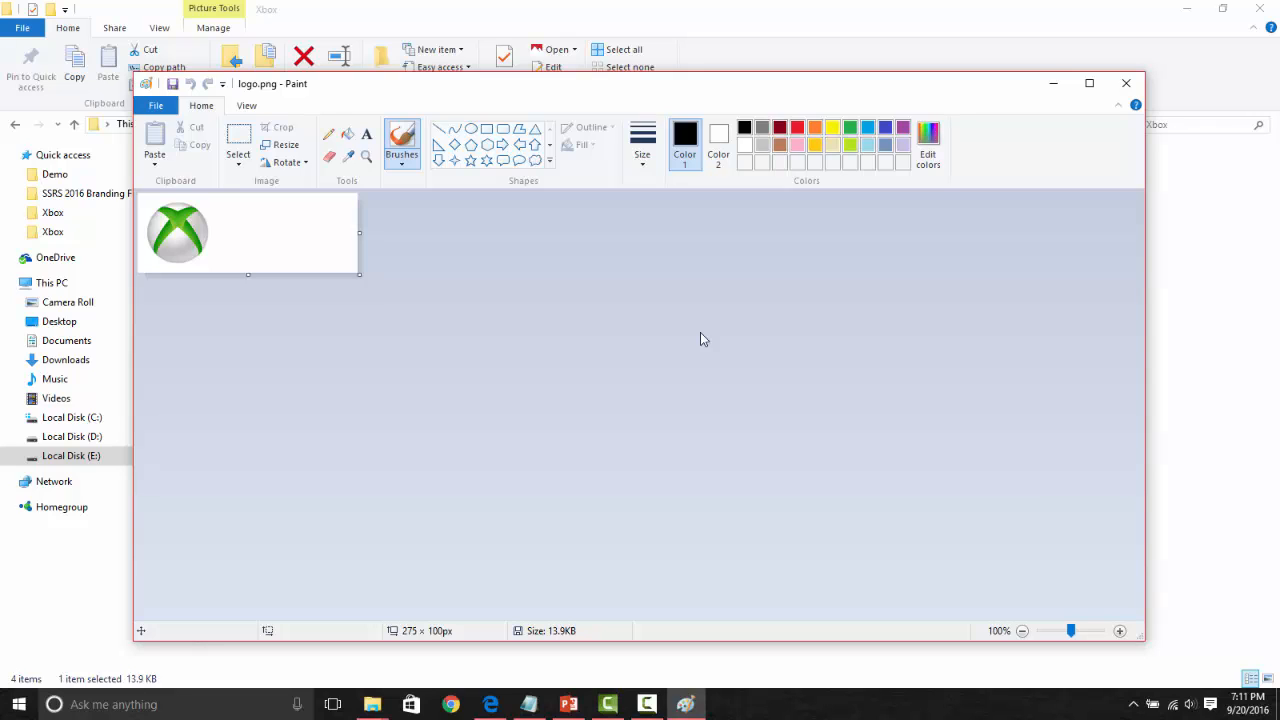
click(1125, 87)
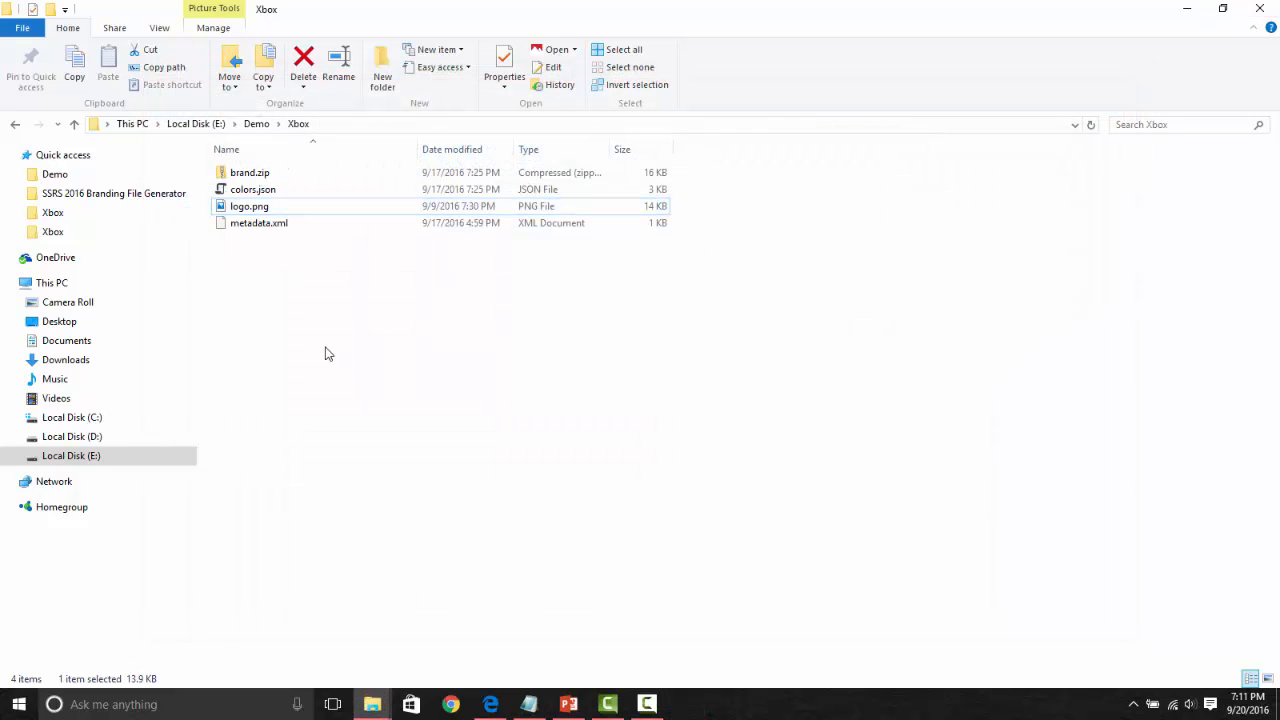
drag(262, 282, 244, 192)
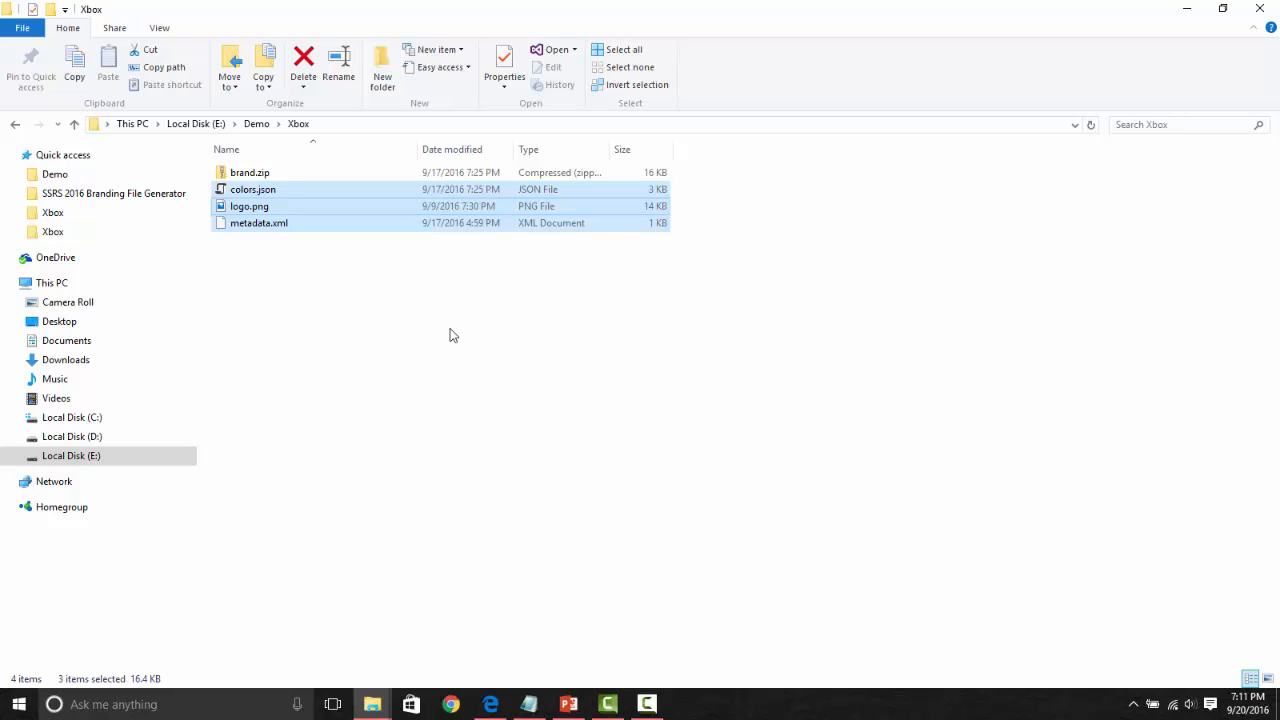
click(365, 357)
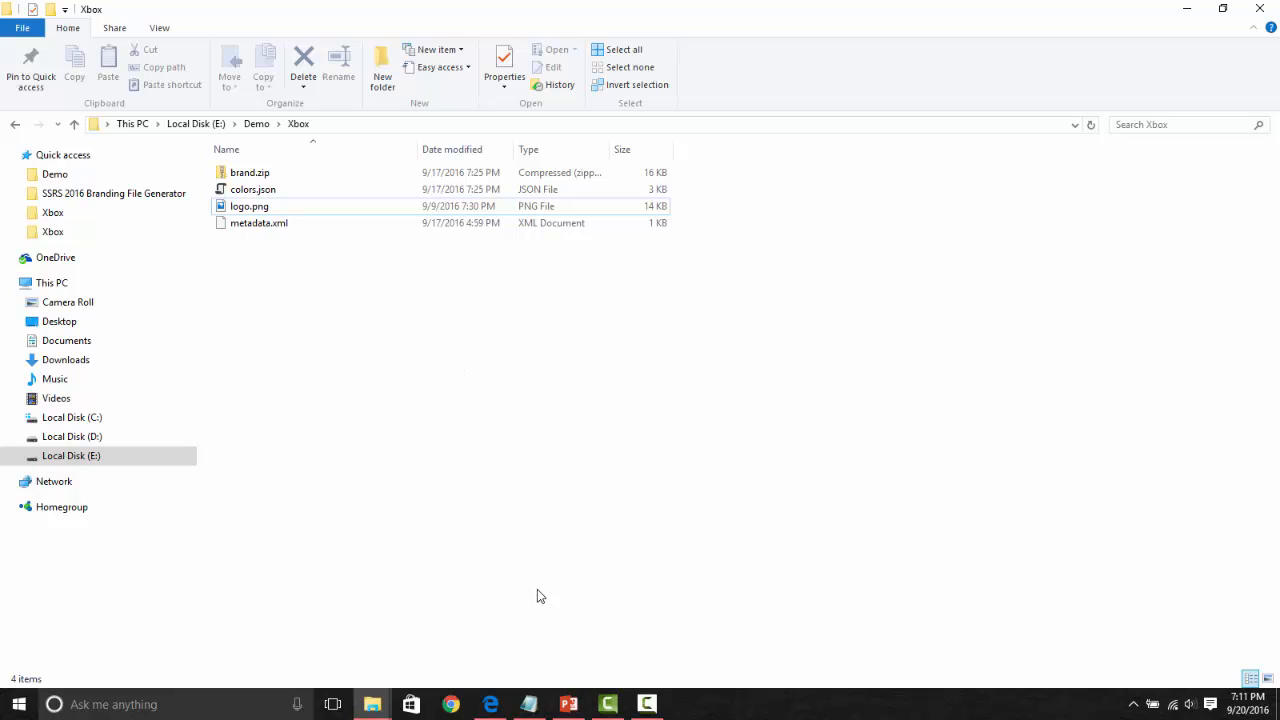
Switch to the report portal in Microsoft Edge and open the Branding page of the site settings
click(489, 704)
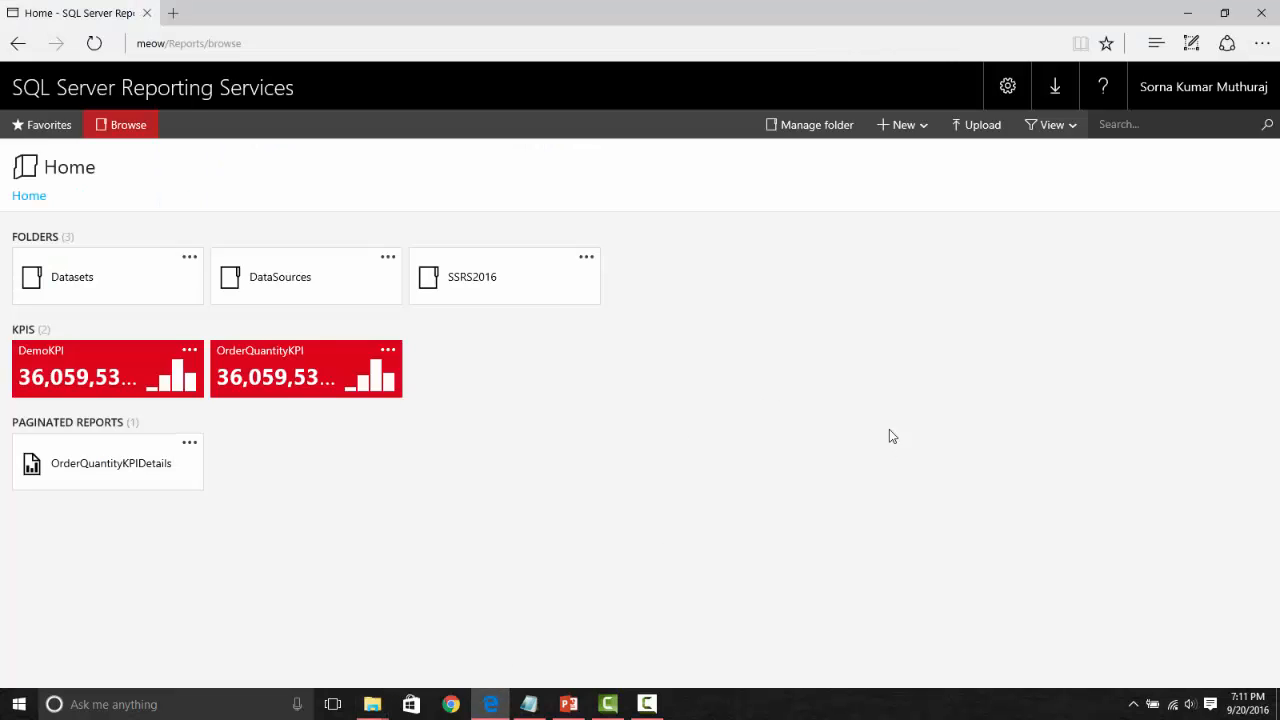
click(1010, 88)
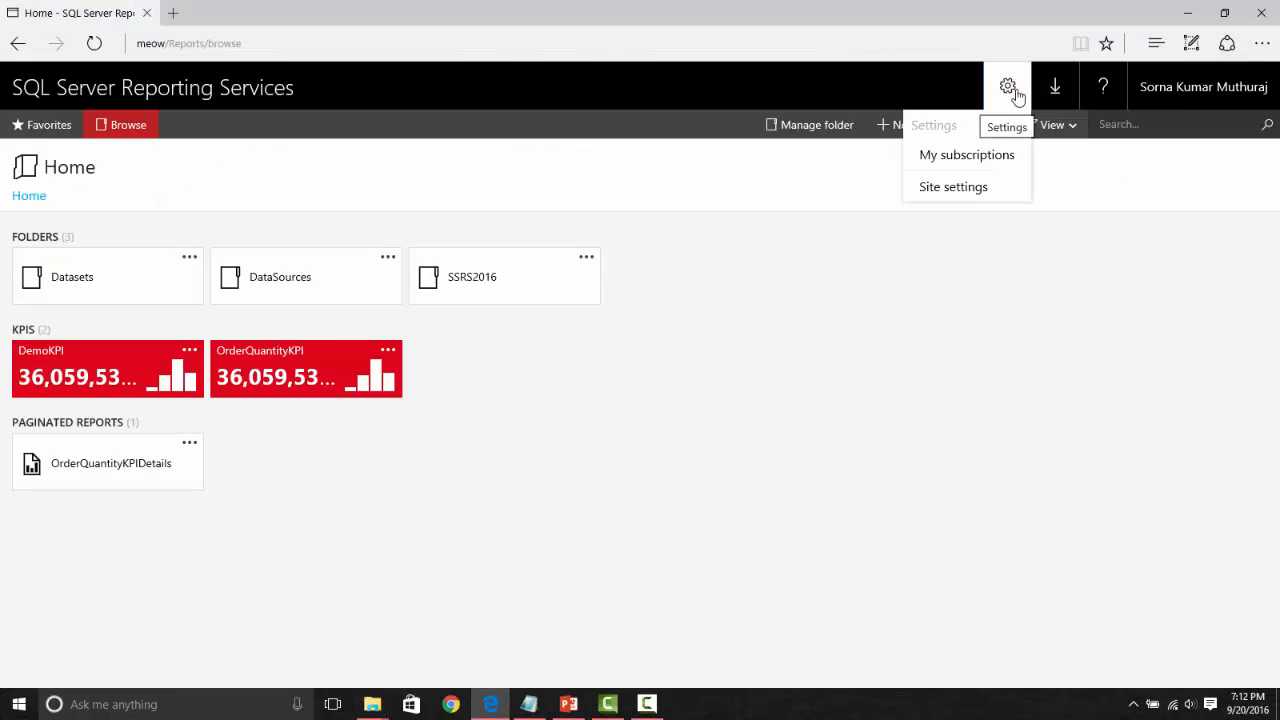
click(977, 193)
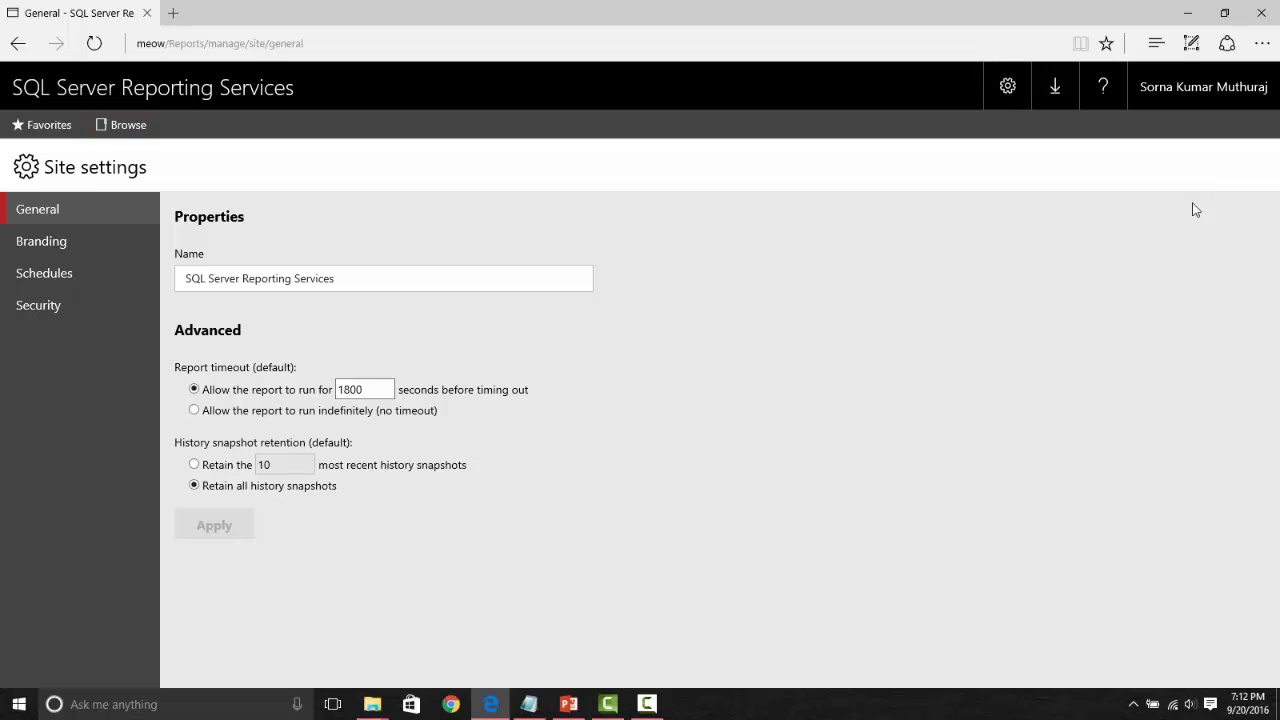
click(50, 249)
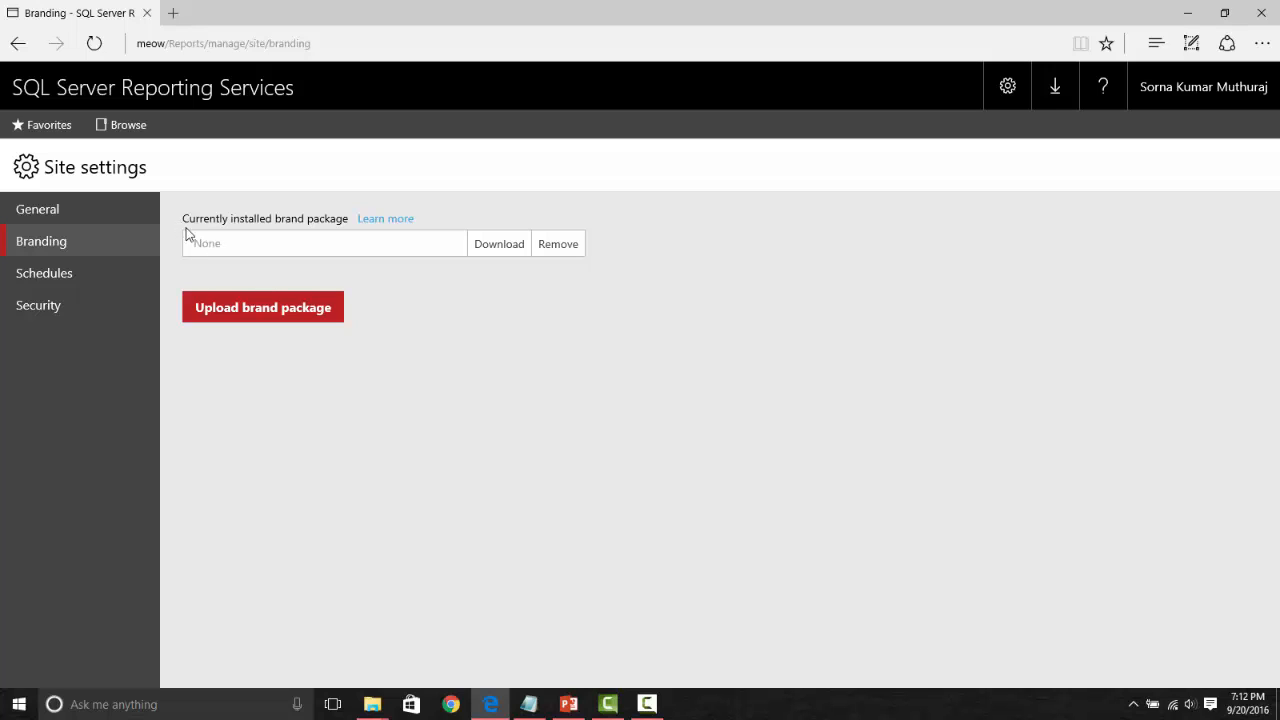
drag(183, 217, 323, 219)
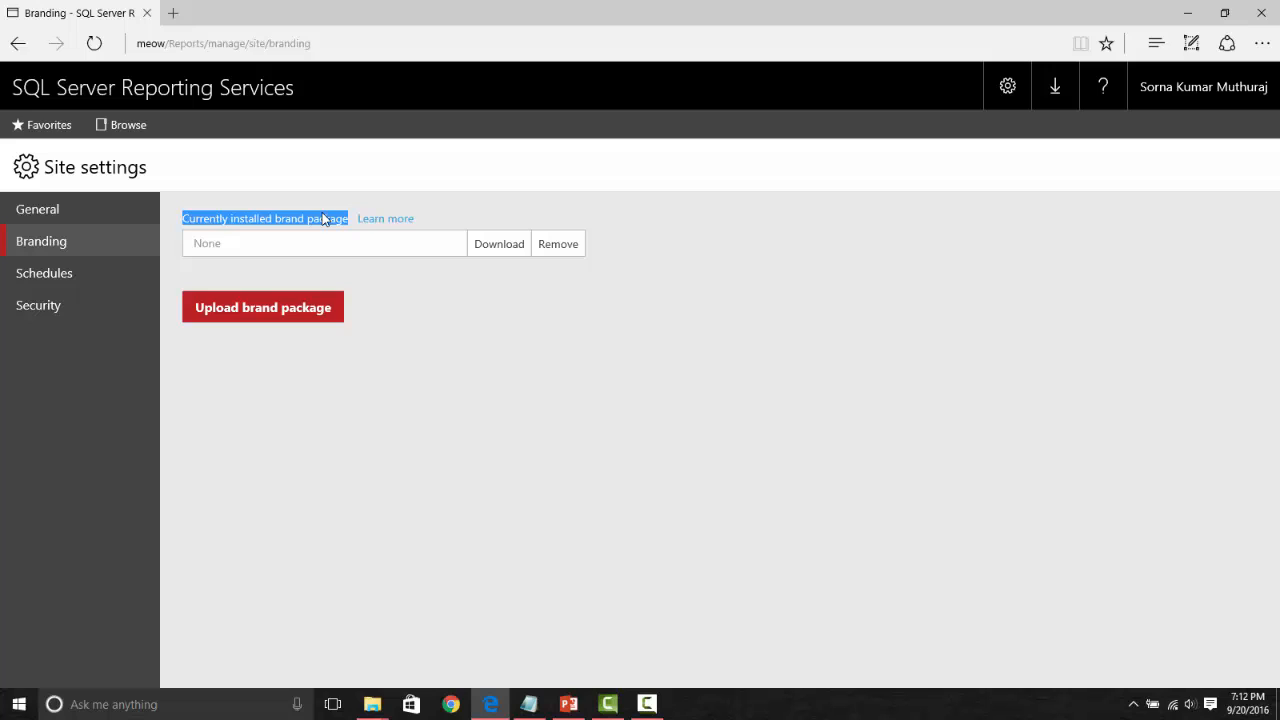
click(633, 397)
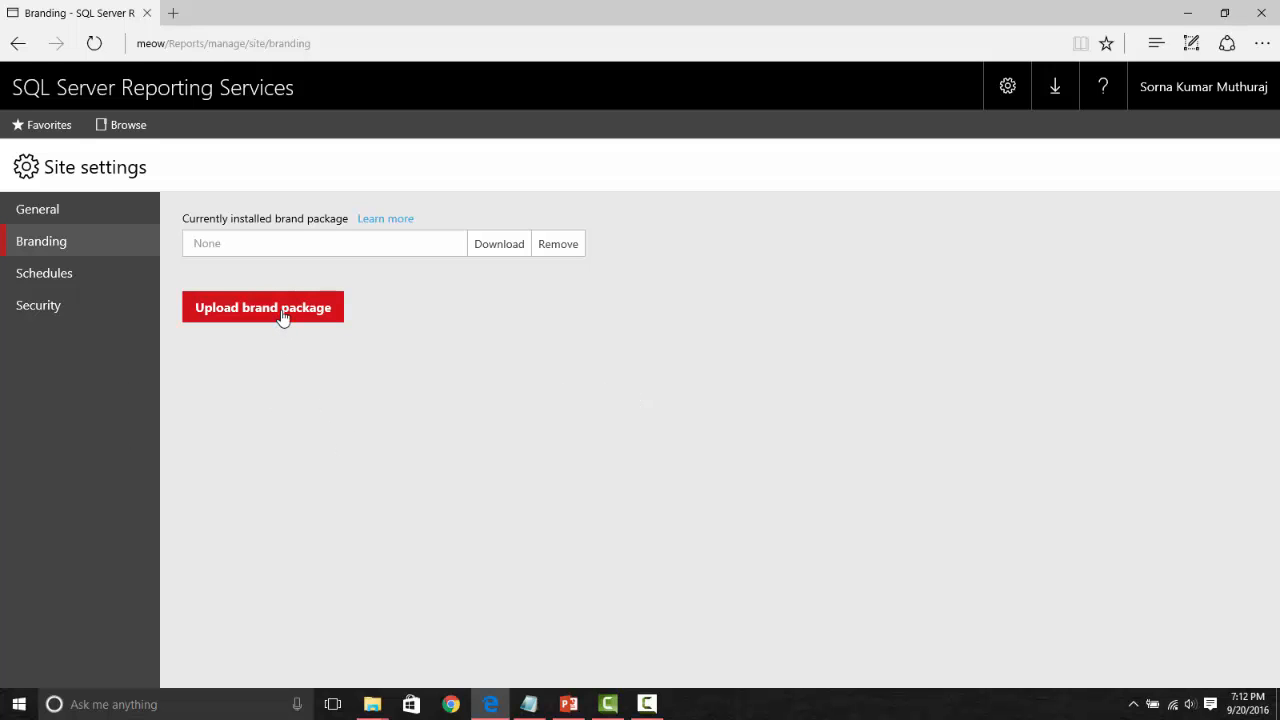
Upload brand.zip from the E:\Demo\Xbox folder as the portal's brand package
click(283, 310)
click(80, 291)
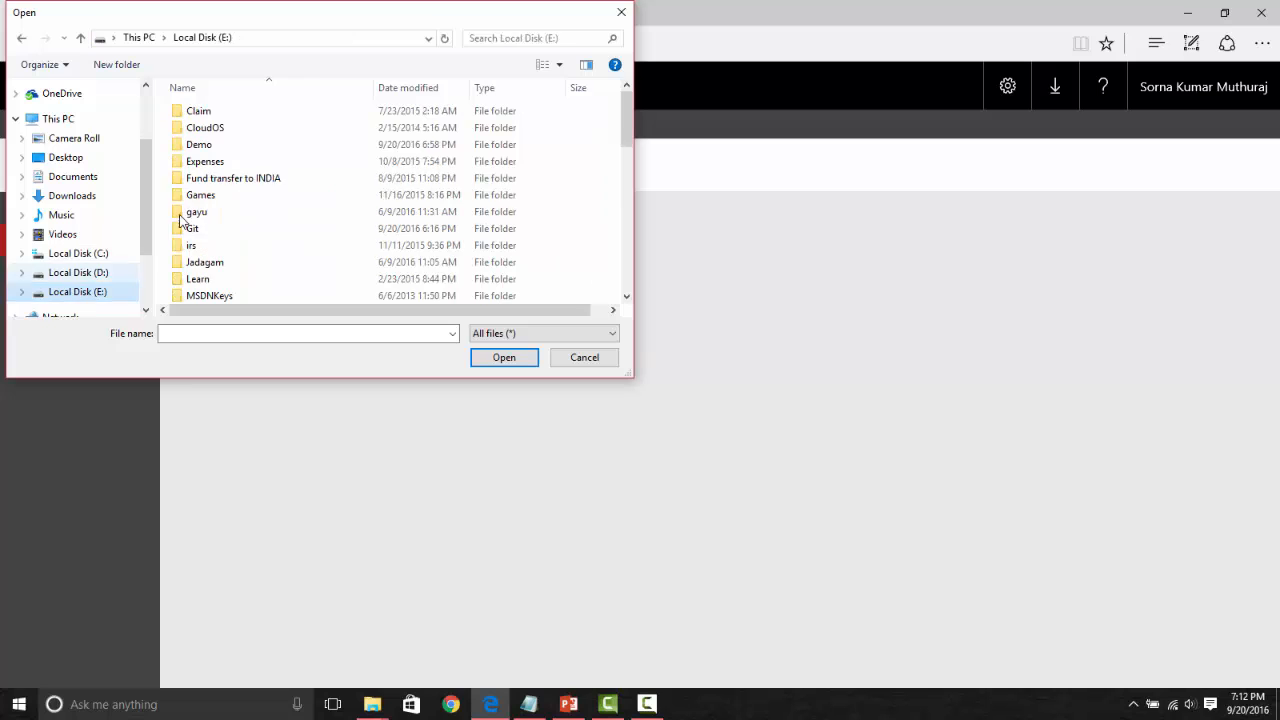
double_click(212, 145)
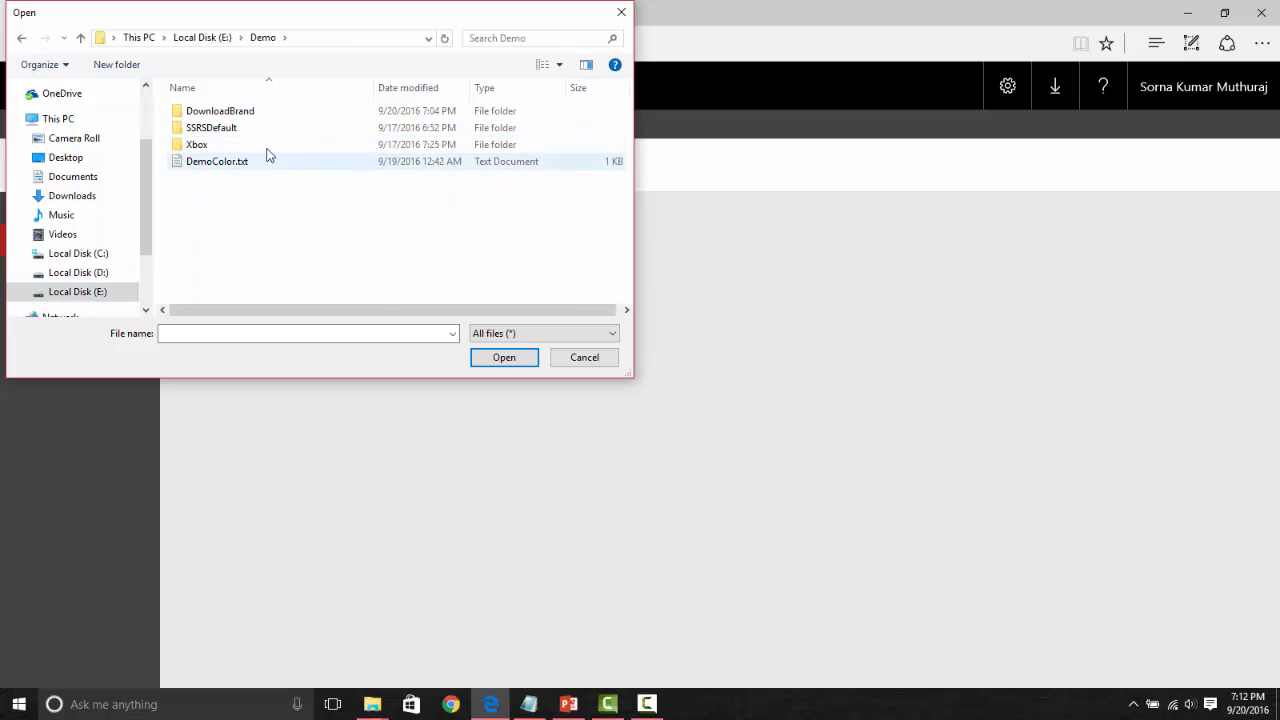
double_click(203, 145)
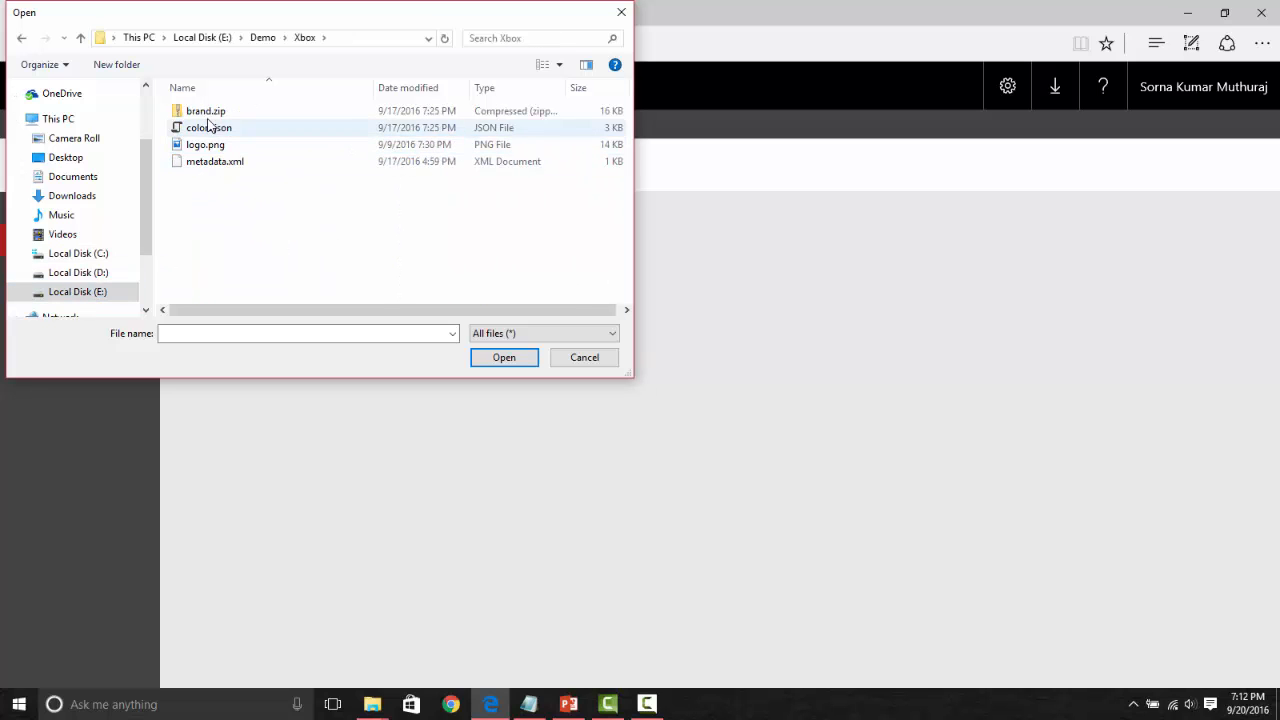
double_click(206, 111)
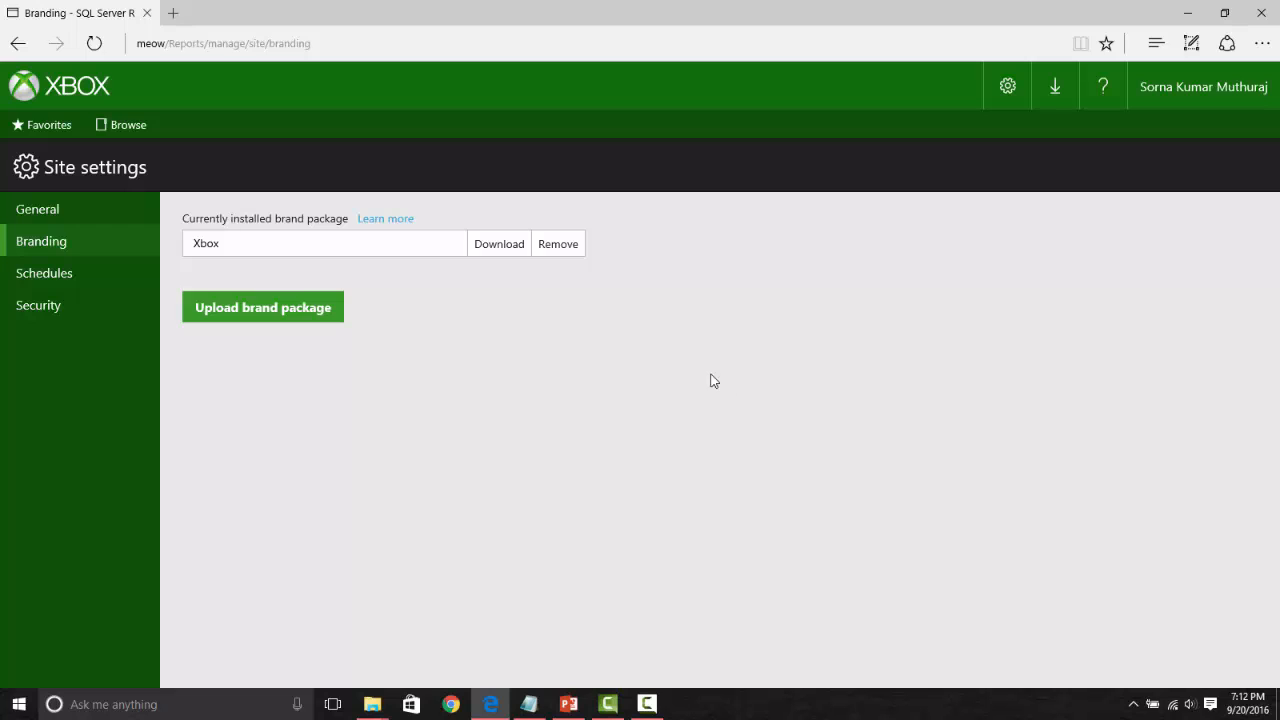
Check the name of the installed brand package and open the portal's home page to view the applied branding
drag(225, 247, 190, 245)
click(648, 358)
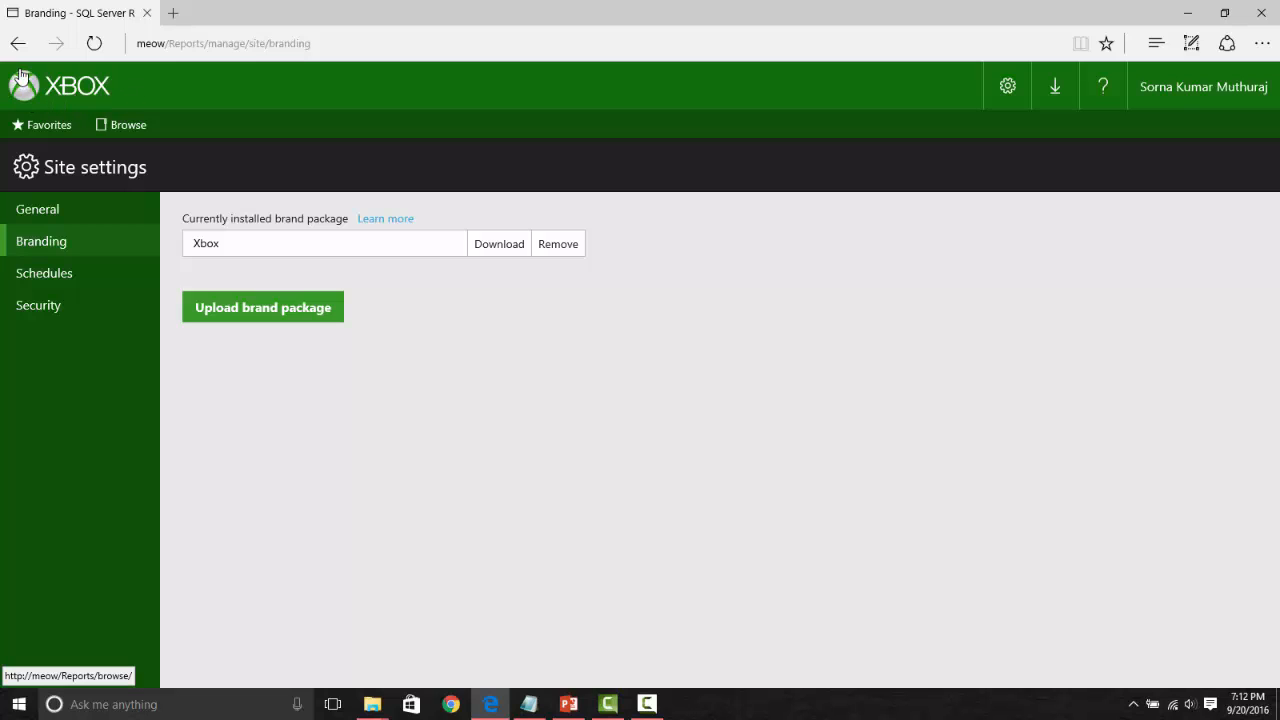
click(130, 132)
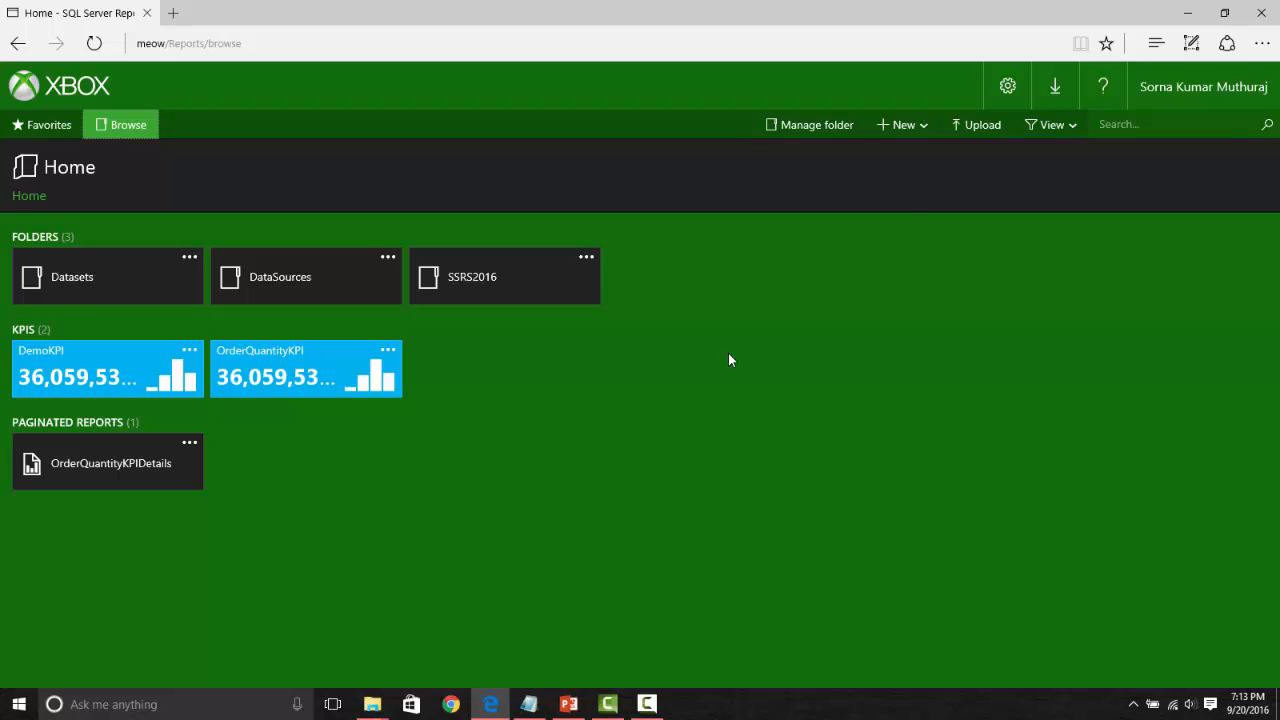
Return to the Branding page of the site settings and download the installed Xbox brand package
click(1007, 87)
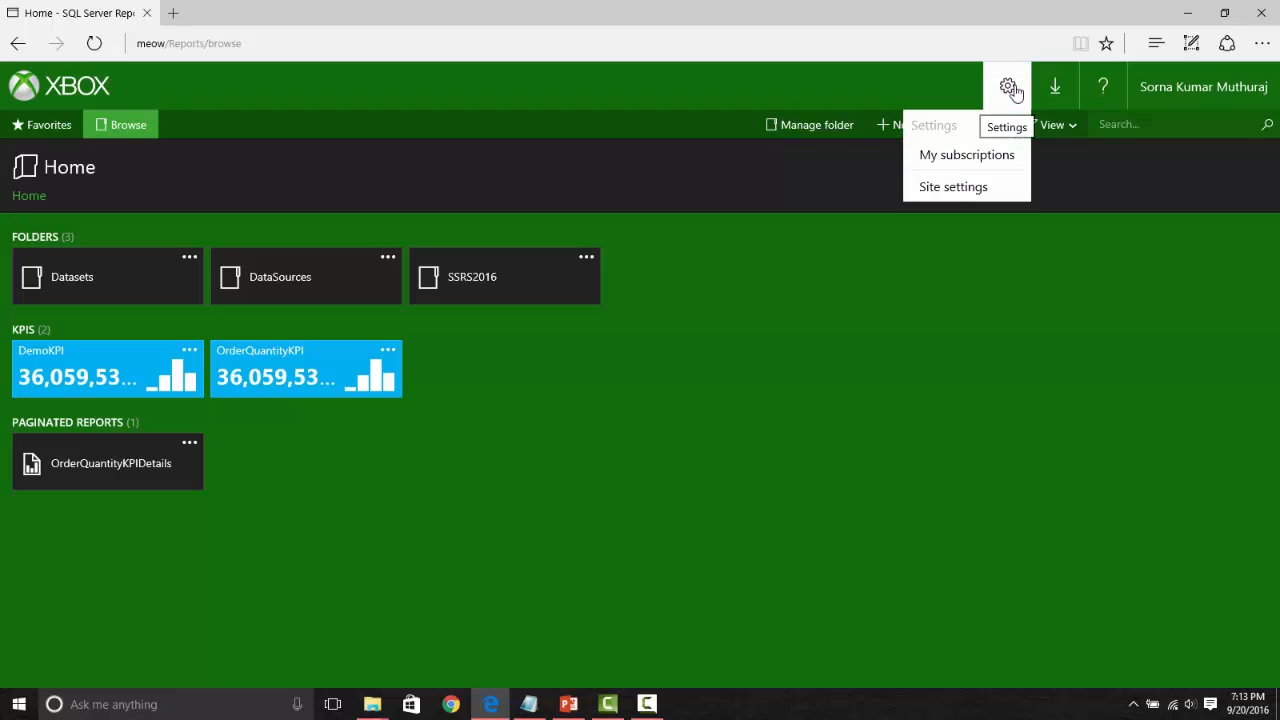
click(972, 190)
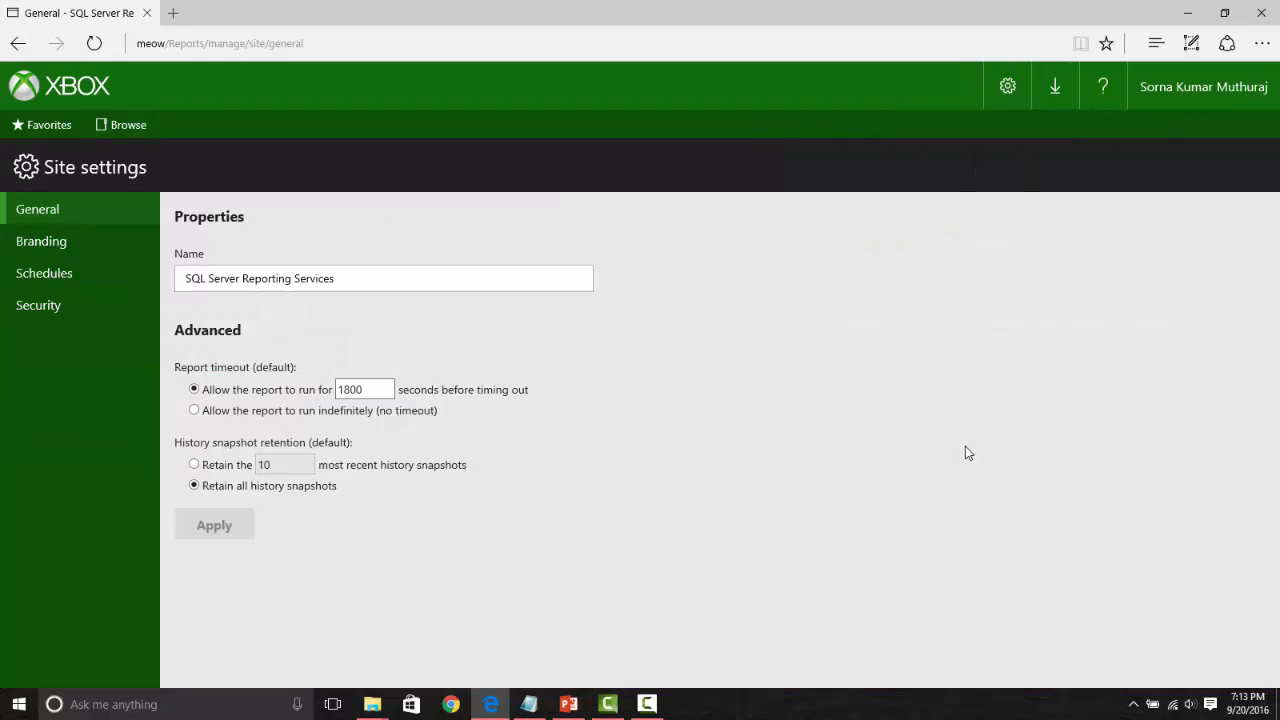
click(50, 247)
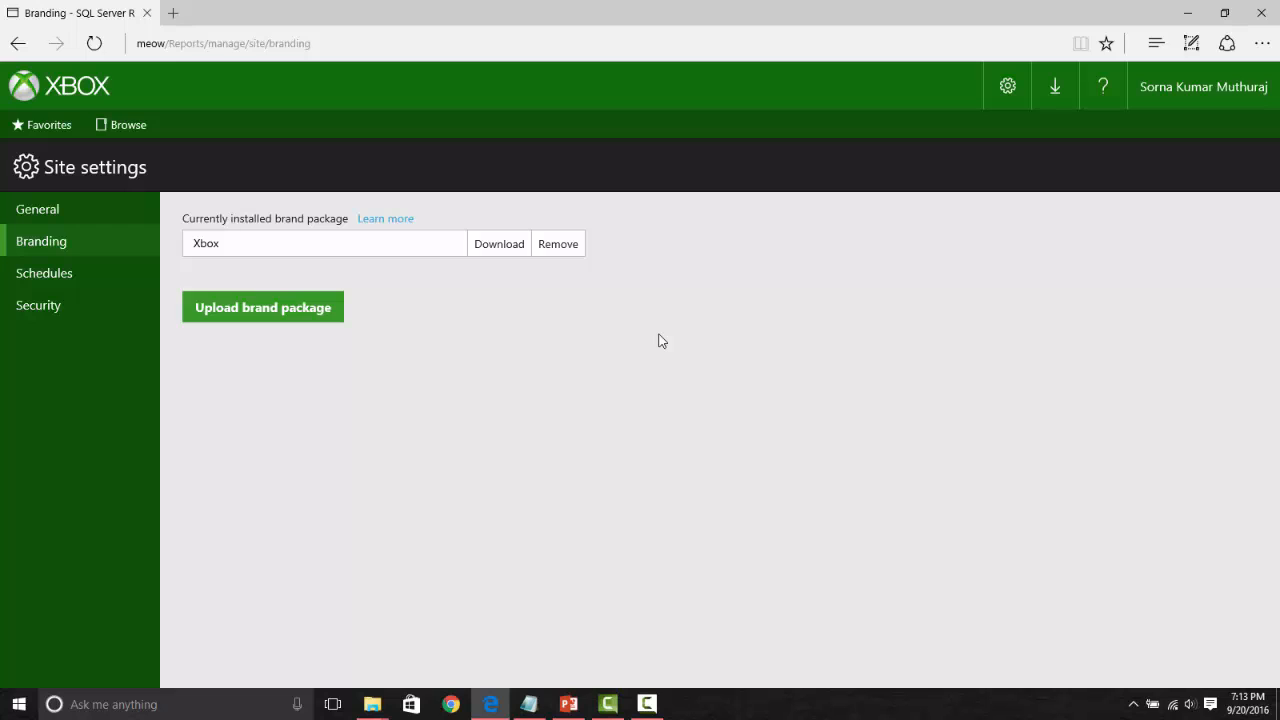
click(497, 250)
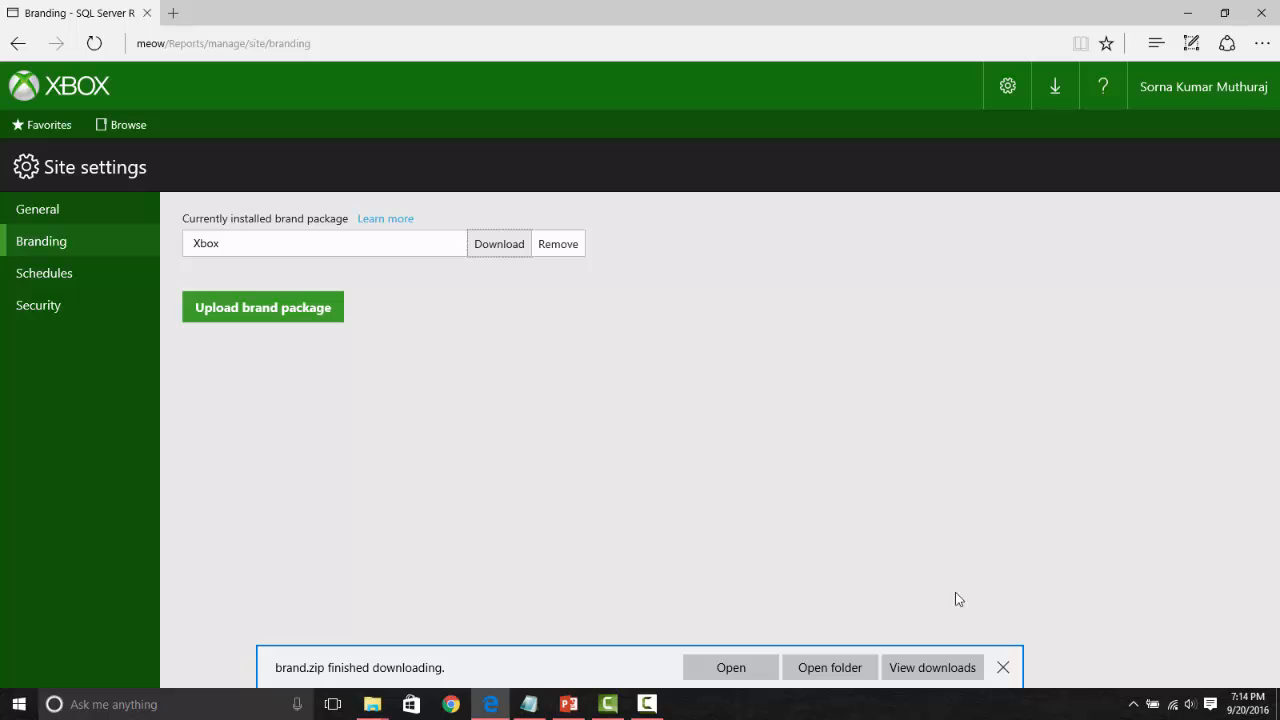
Open the folder containing the downloaded brand.zip and maximize its window
click(816, 670)
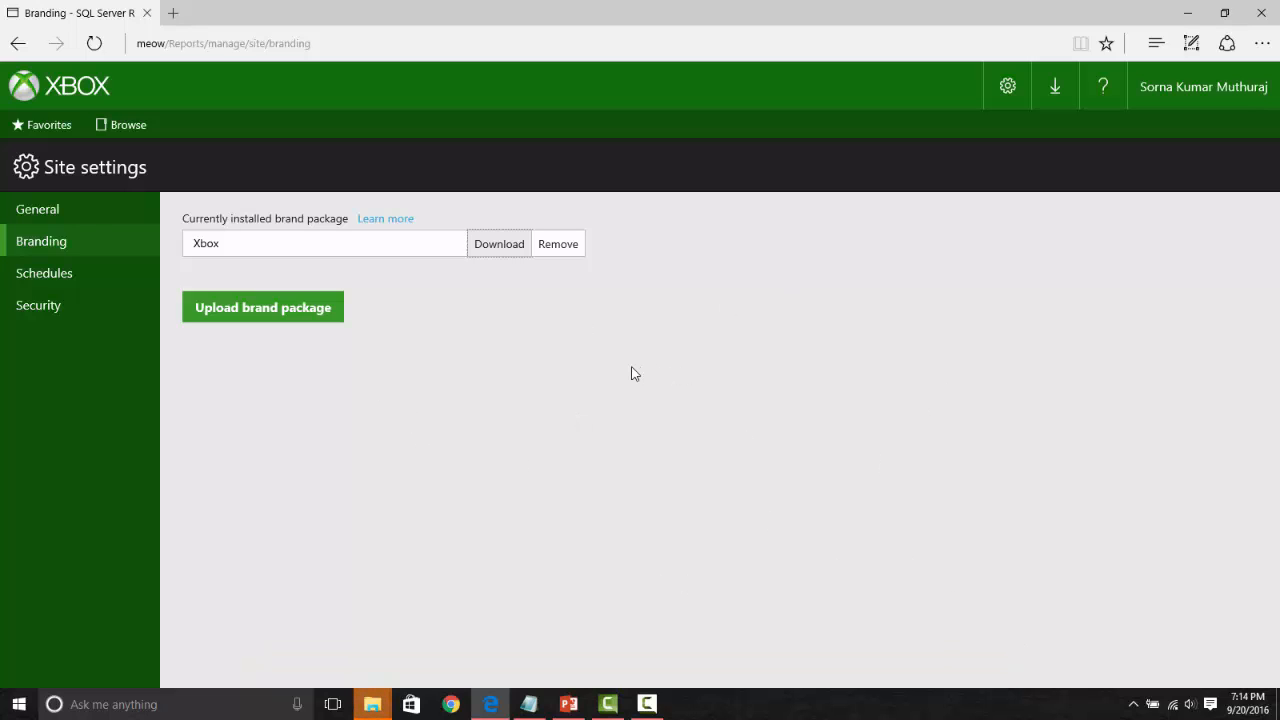
mouse_move(370, 706)
click(472, 585)
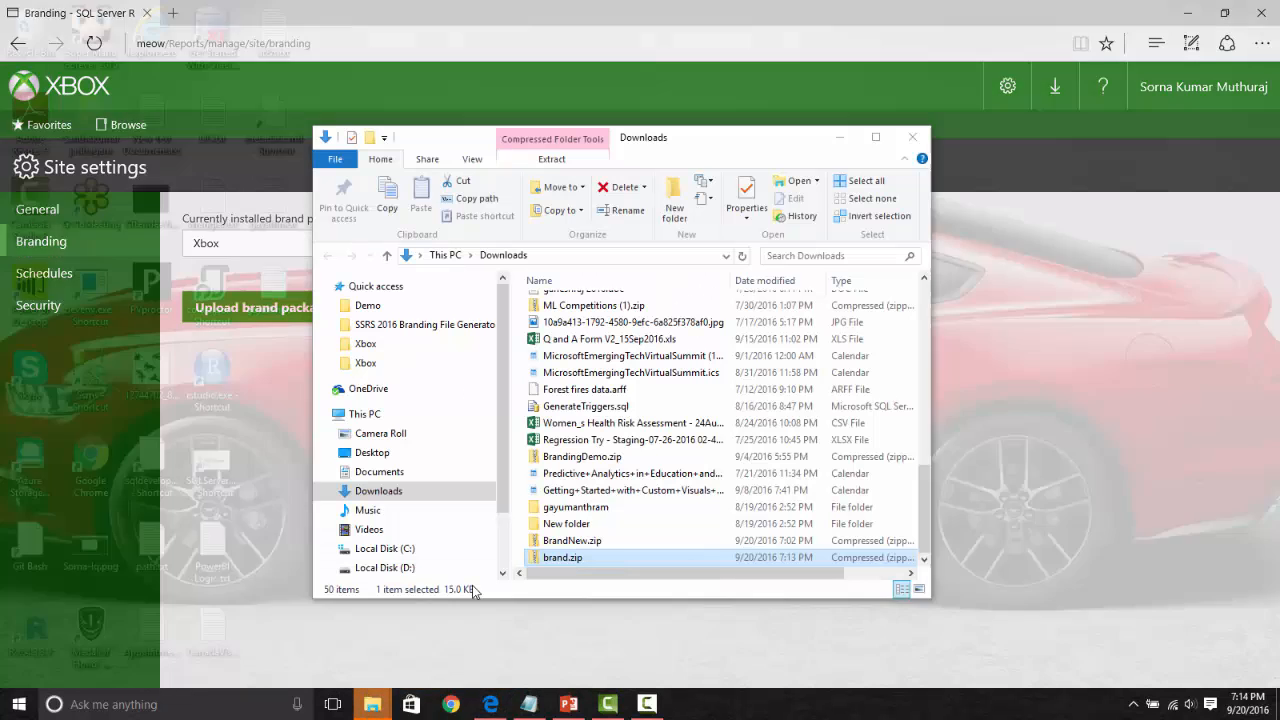
click(876, 137)
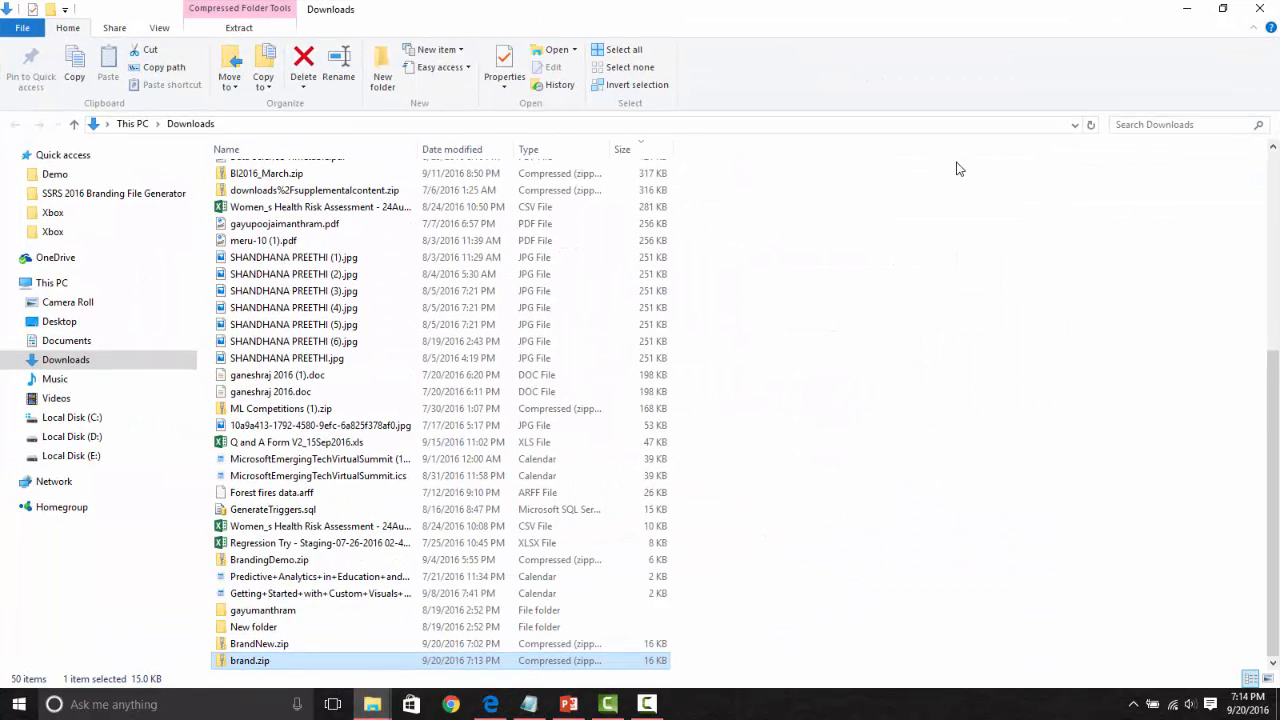
Copy the downloaded brand.zip into the E:\Demo\DownloadBrand folder
mouse_move(372, 706)
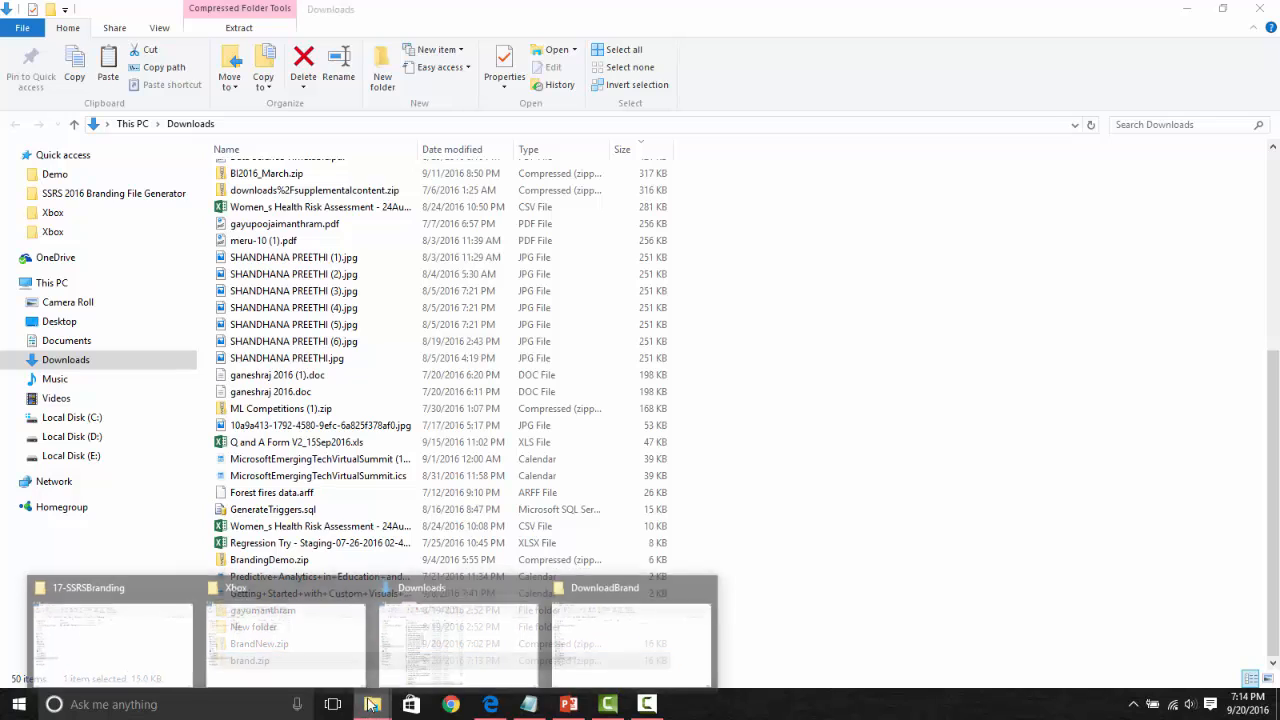
click(240, 596)
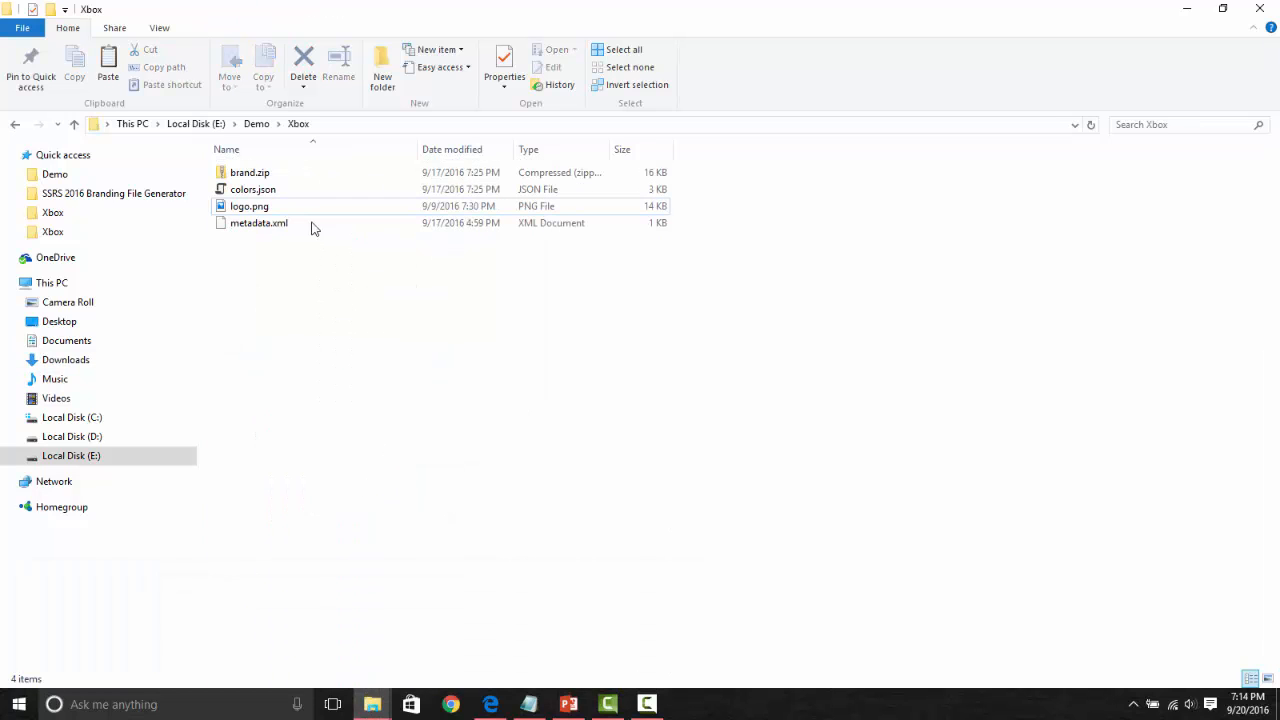
click(258, 124)
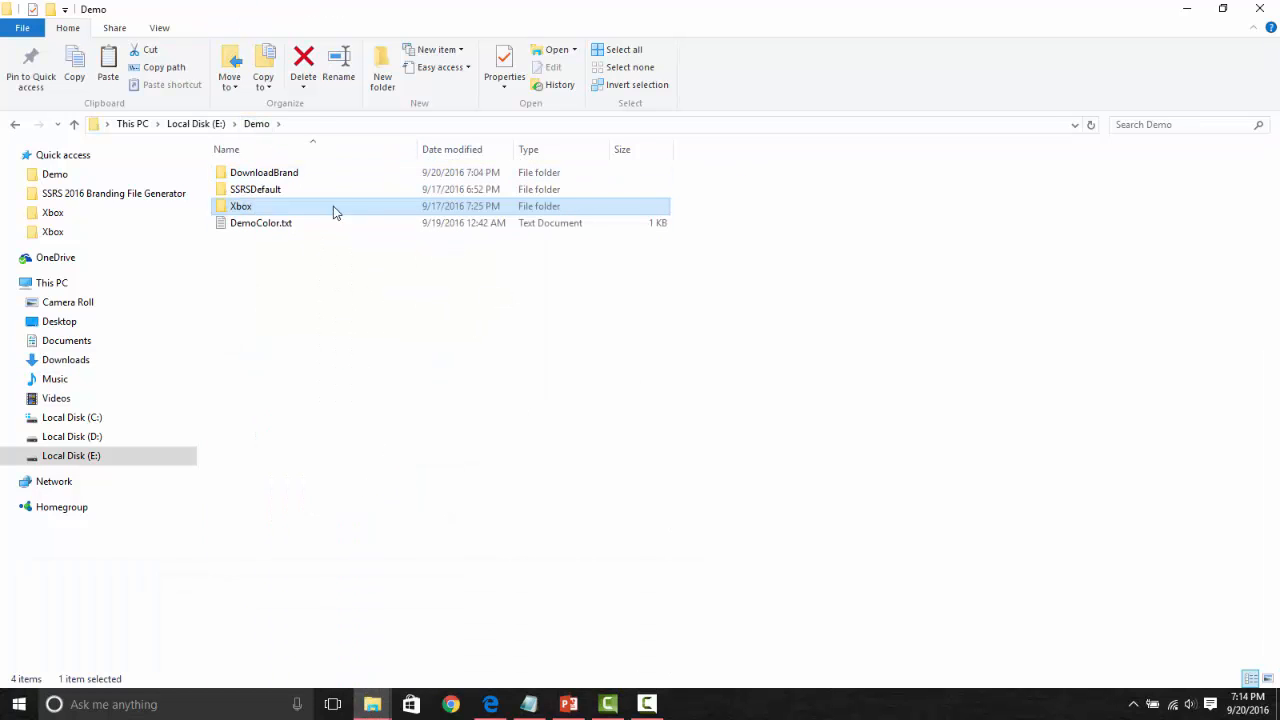
click(282, 178)
double_click(283, 183)
right_click(311, 193)
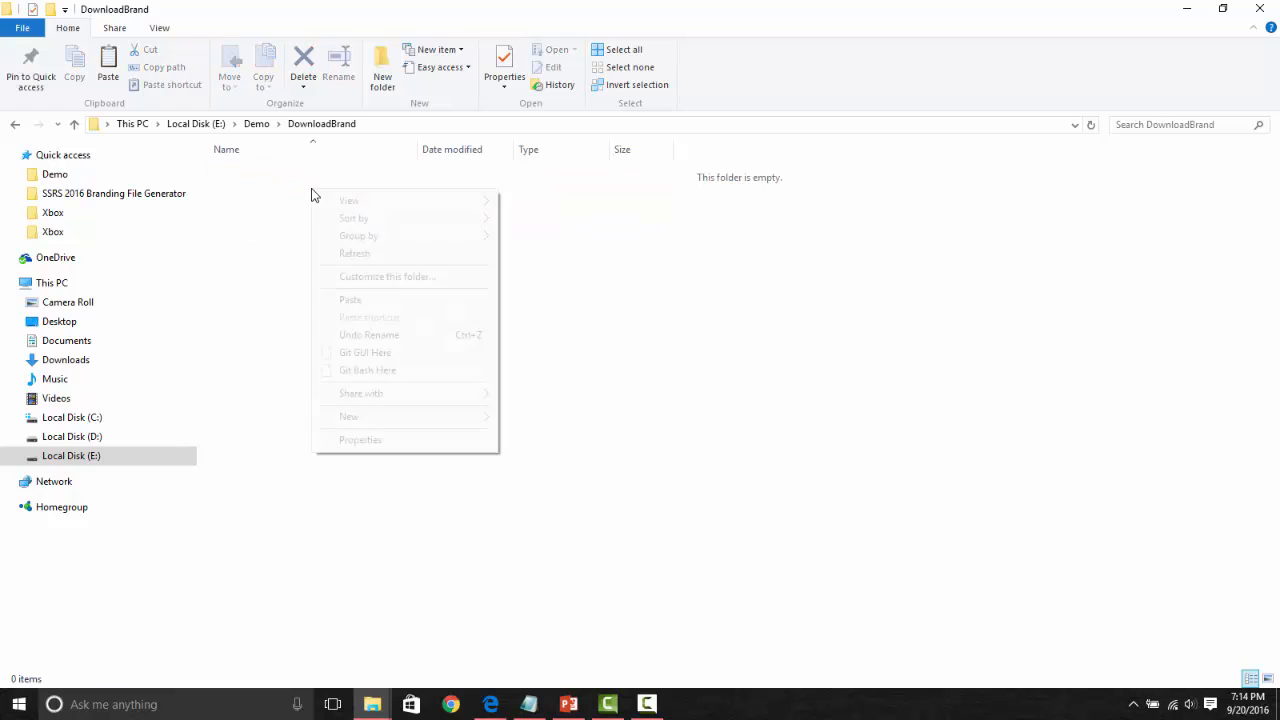
click(364, 300)
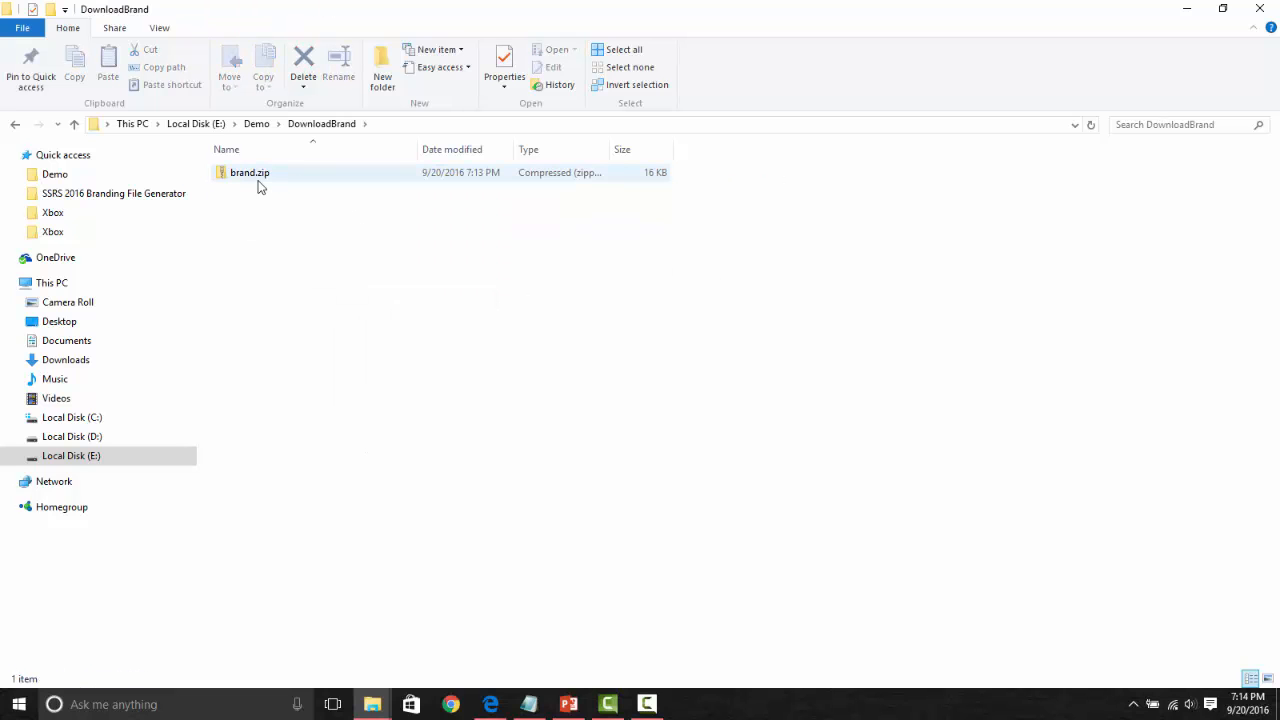
Extract brand.zip into a brand subfolder of DownloadBrand
right_click(260, 184)
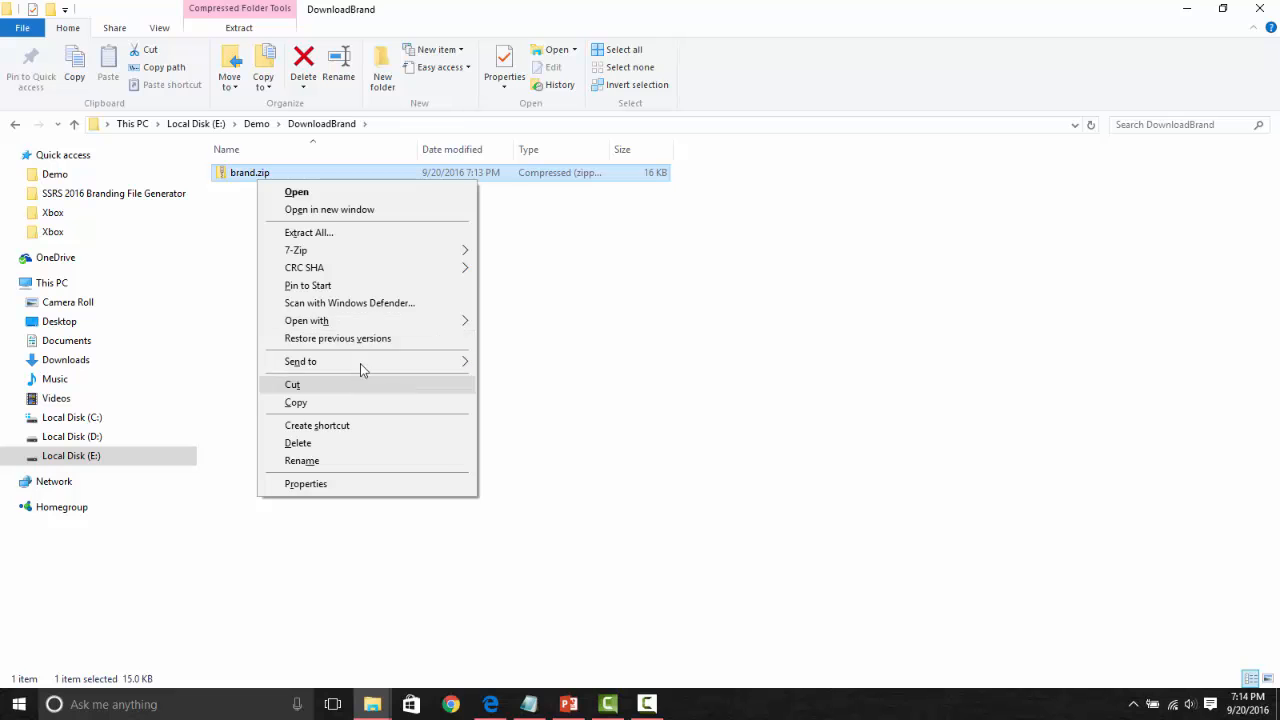
click(366, 229)
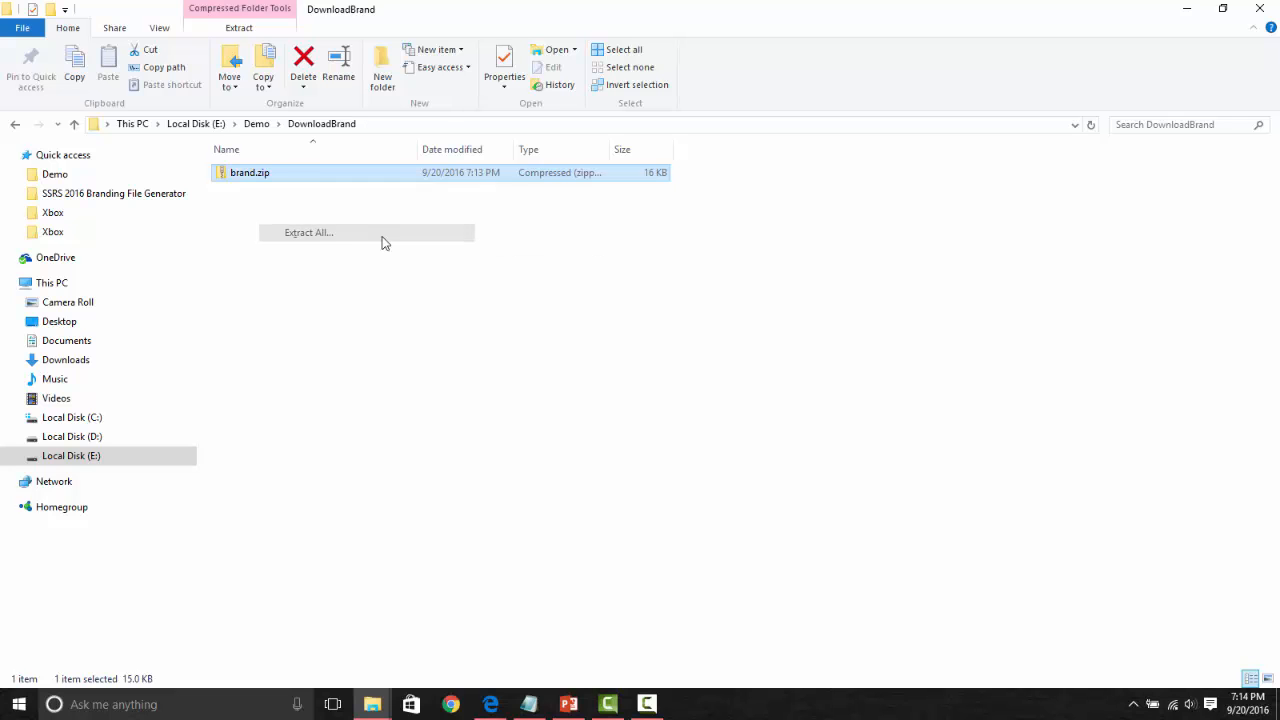
click(775, 510)
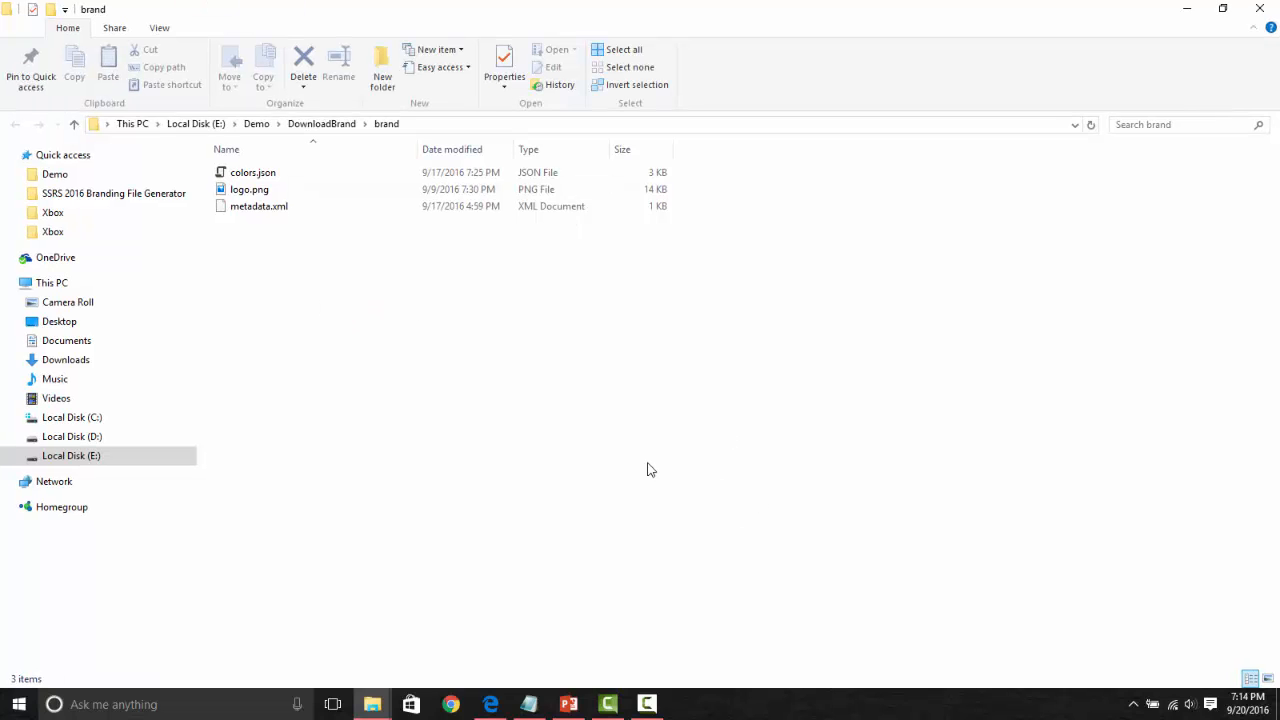
Open the extracted colors.json in Notepad and maximize the window
right_click(270, 176)
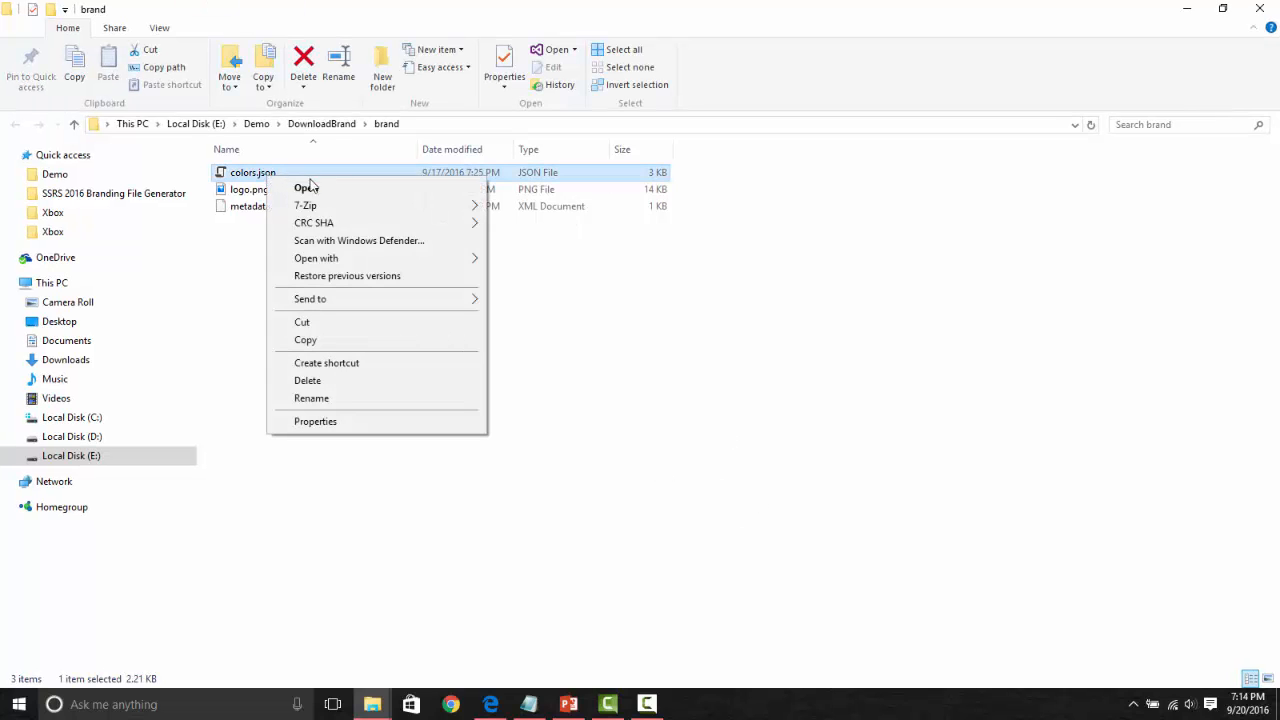
mouse_move(380, 262)
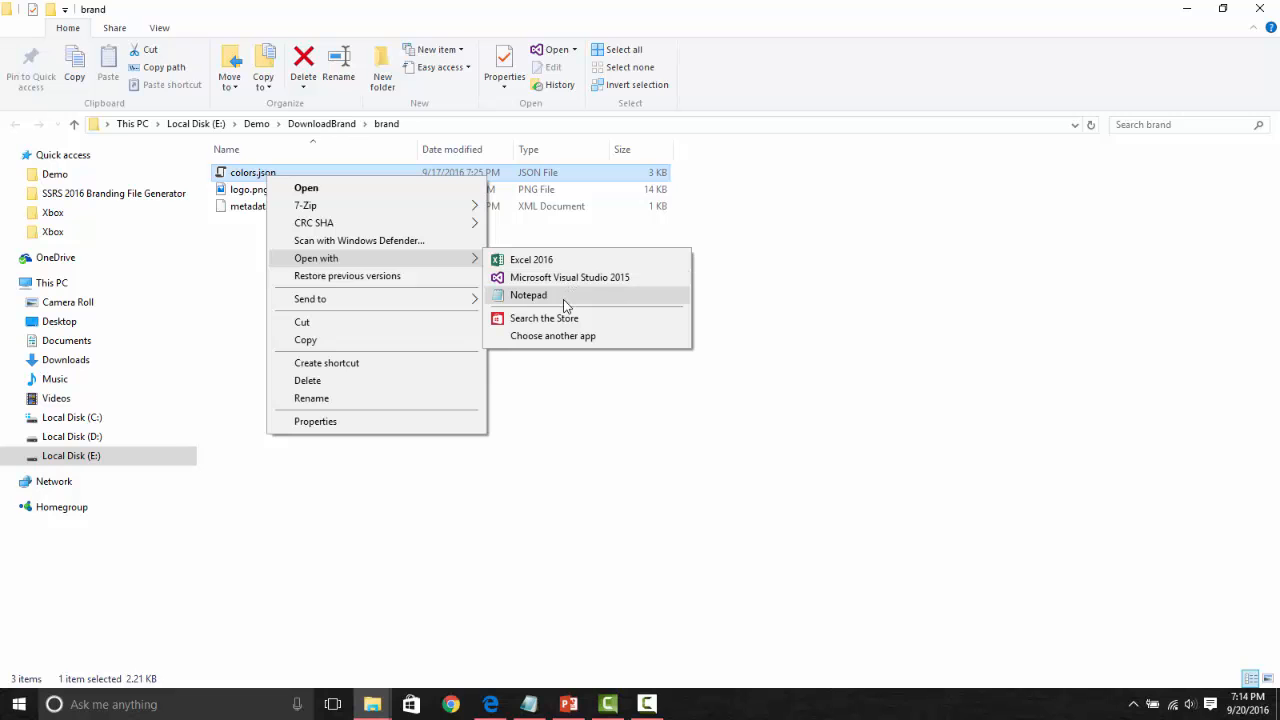
click(565, 300)
double_click(789, 113)
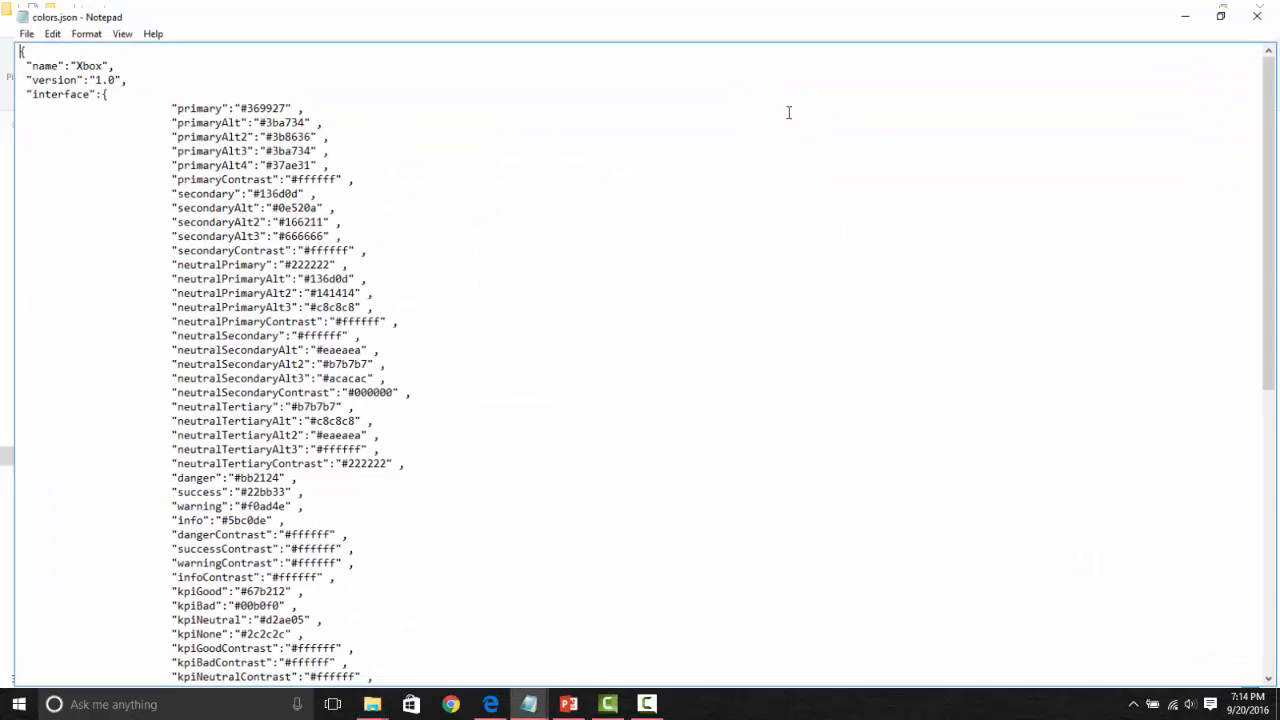
Locate the kpiBad colour value in colors.json and copy the red colour code #c31016 from DemoColor.txt
scroll(694, 336, down, 4)
scroll(694, 336, down, 5)
scroll(694, 336, up, 1)
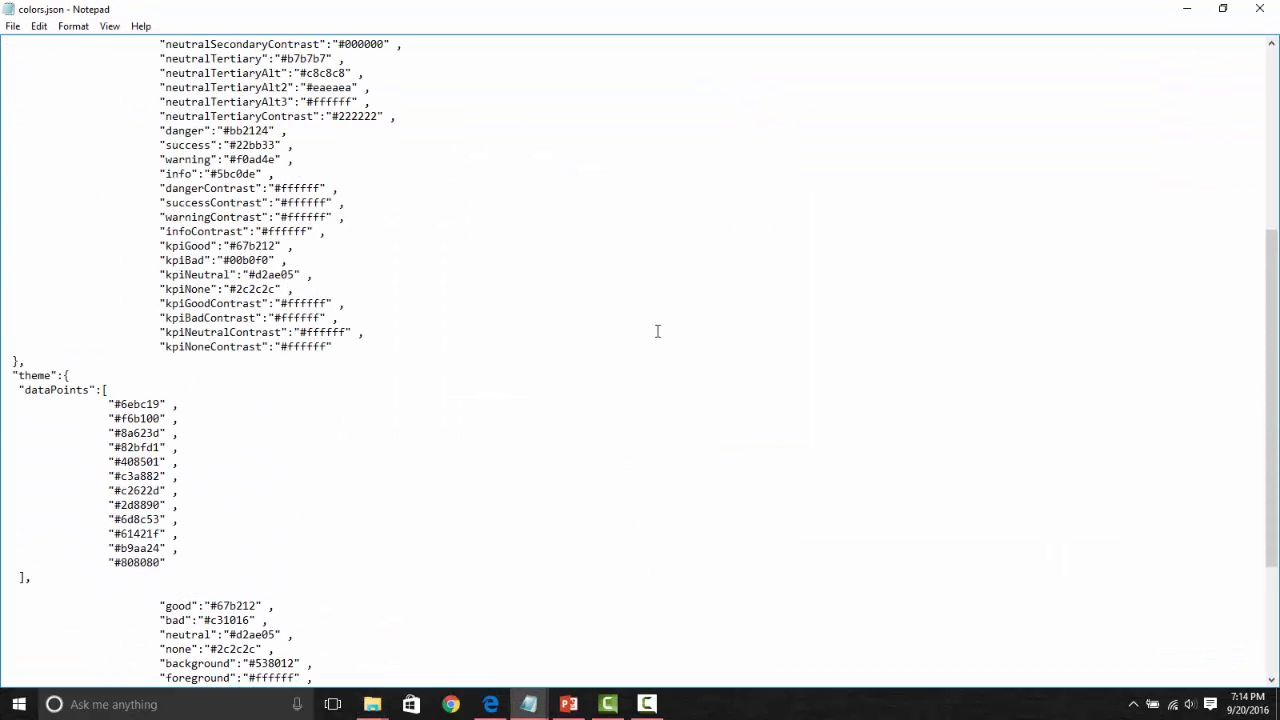
drag(224, 260, 271, 260)
mouse_move(529, 704)
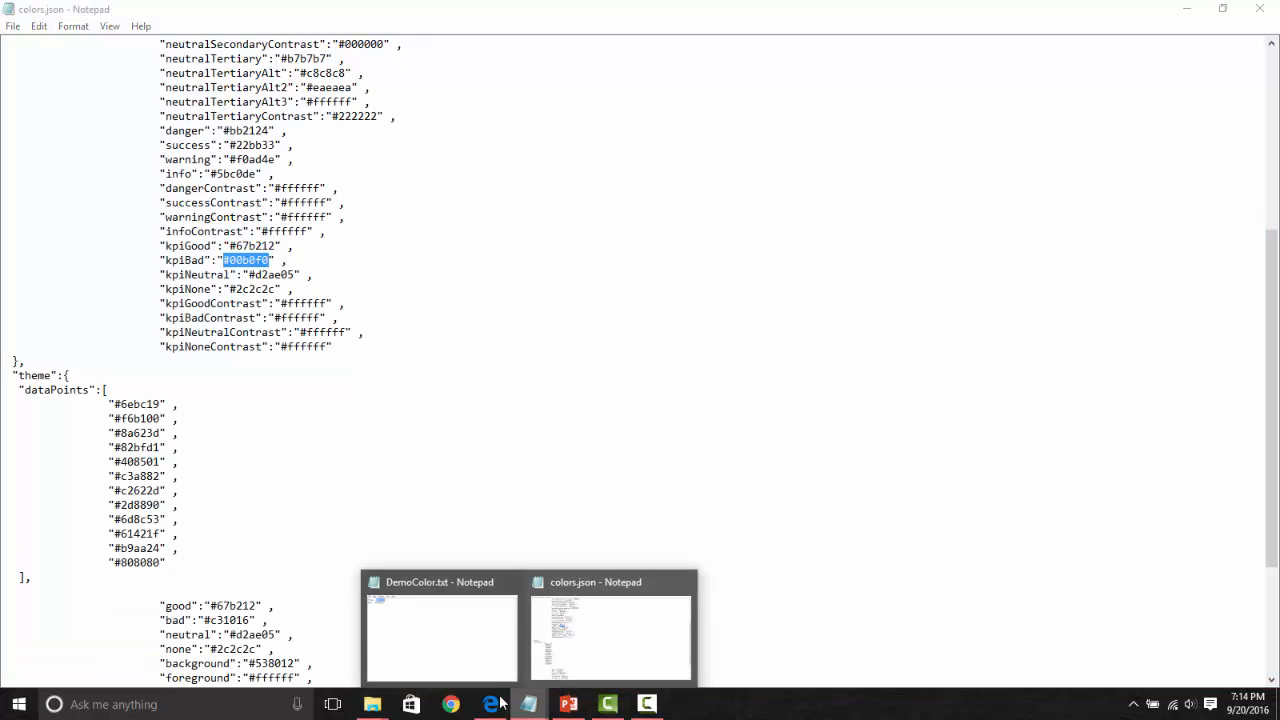
click(465, 645)
drag(375, 158, 421, 158)
key(ctrl+c)
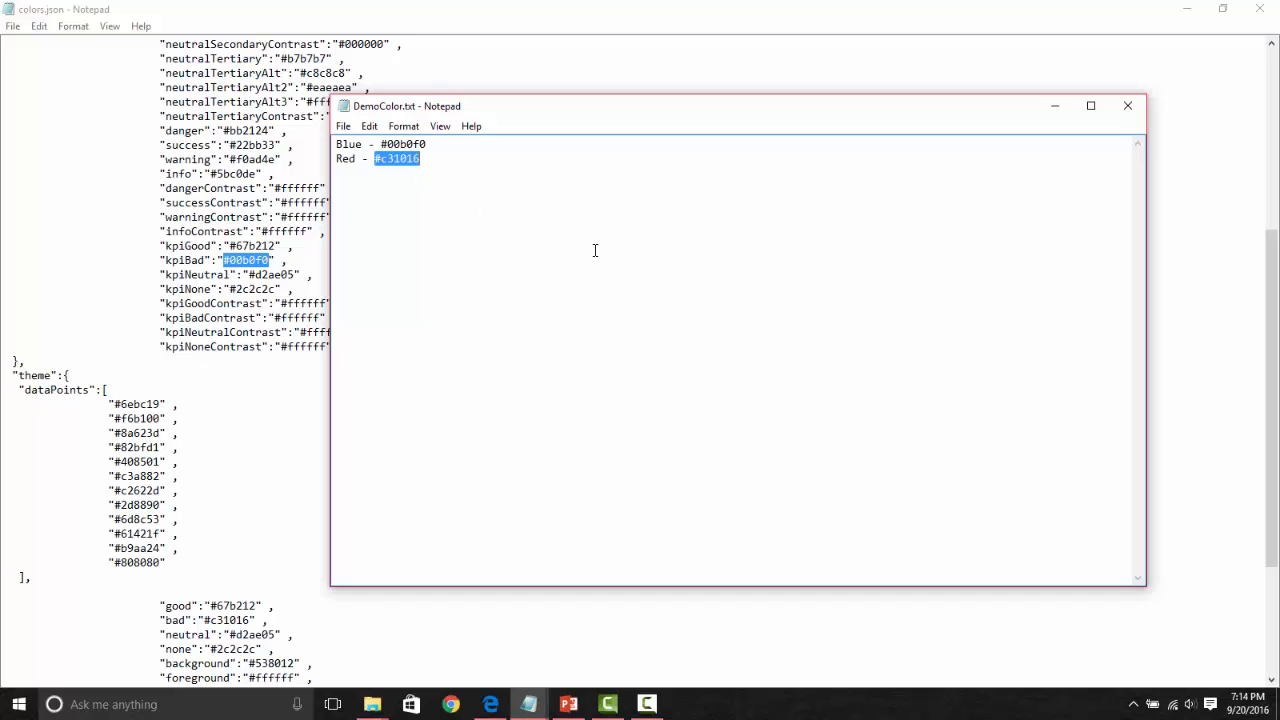
Replace the kpiBad colour with #c31016, save colors.json, and put away both Notepad windows
click(255, 260)
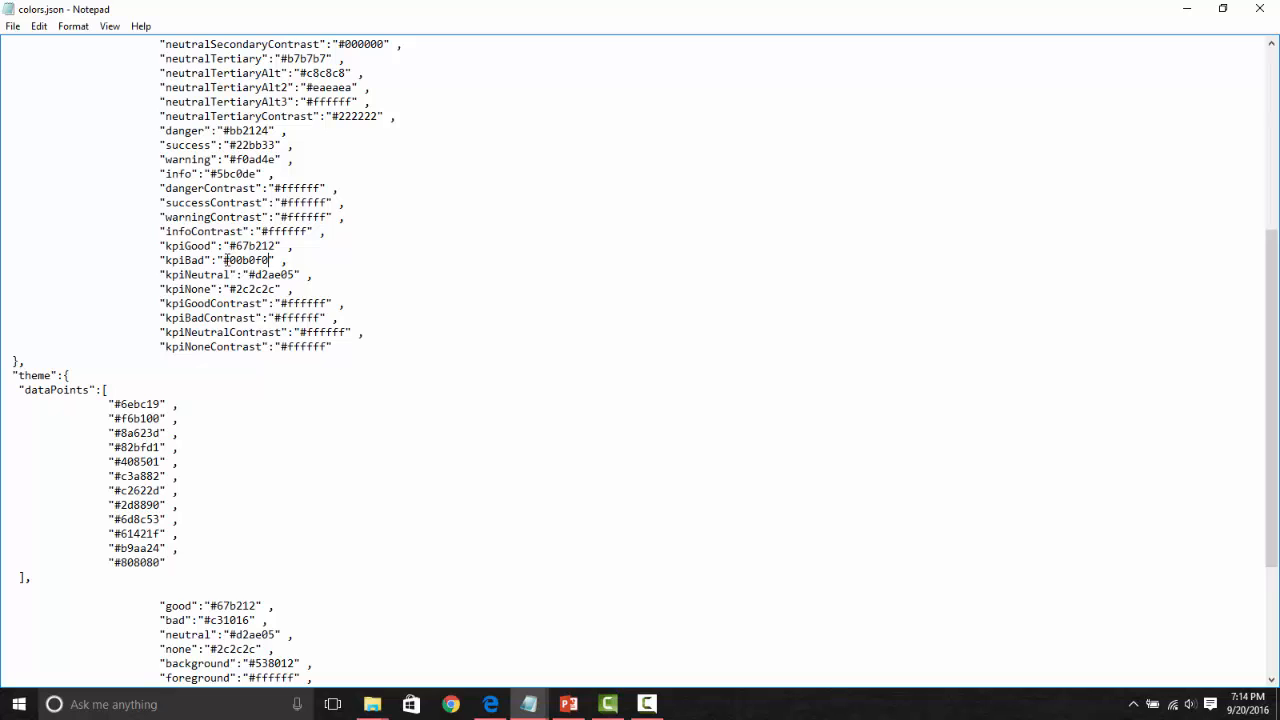
shift+click(224, 260)
key(ctrl+v)
click(1187, 9)
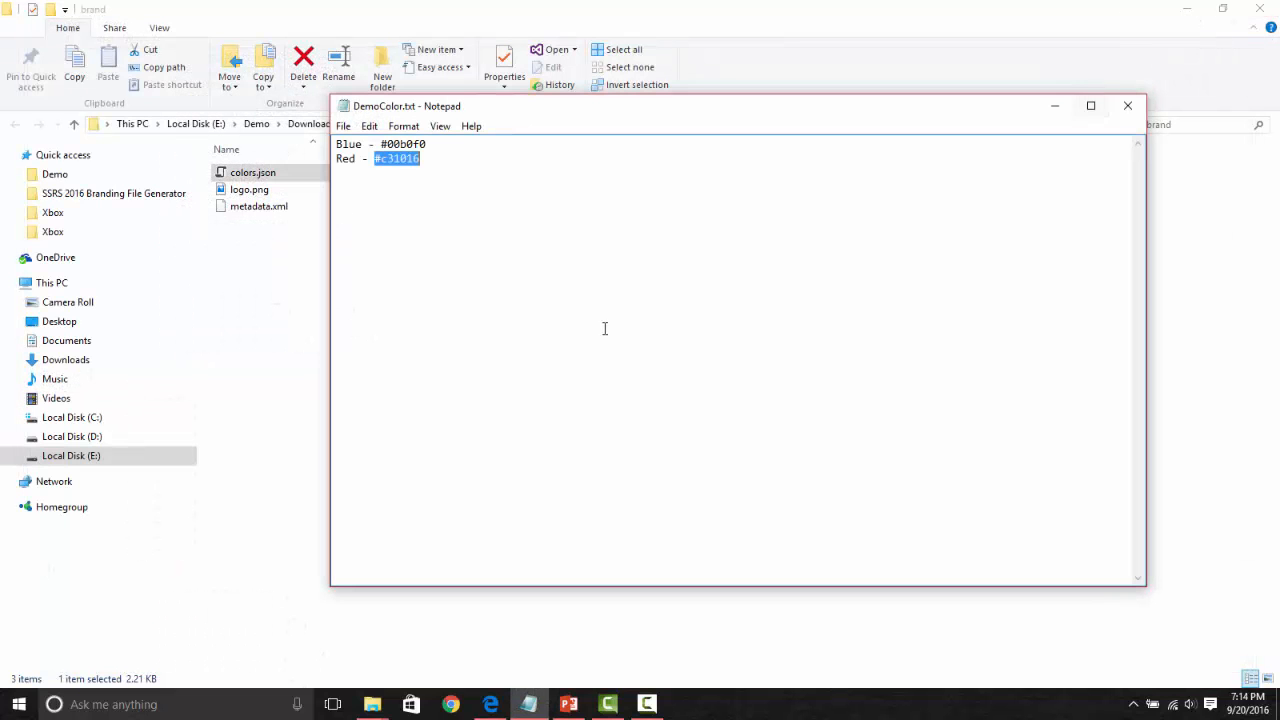
click(582, 332)
click(1052, 106)
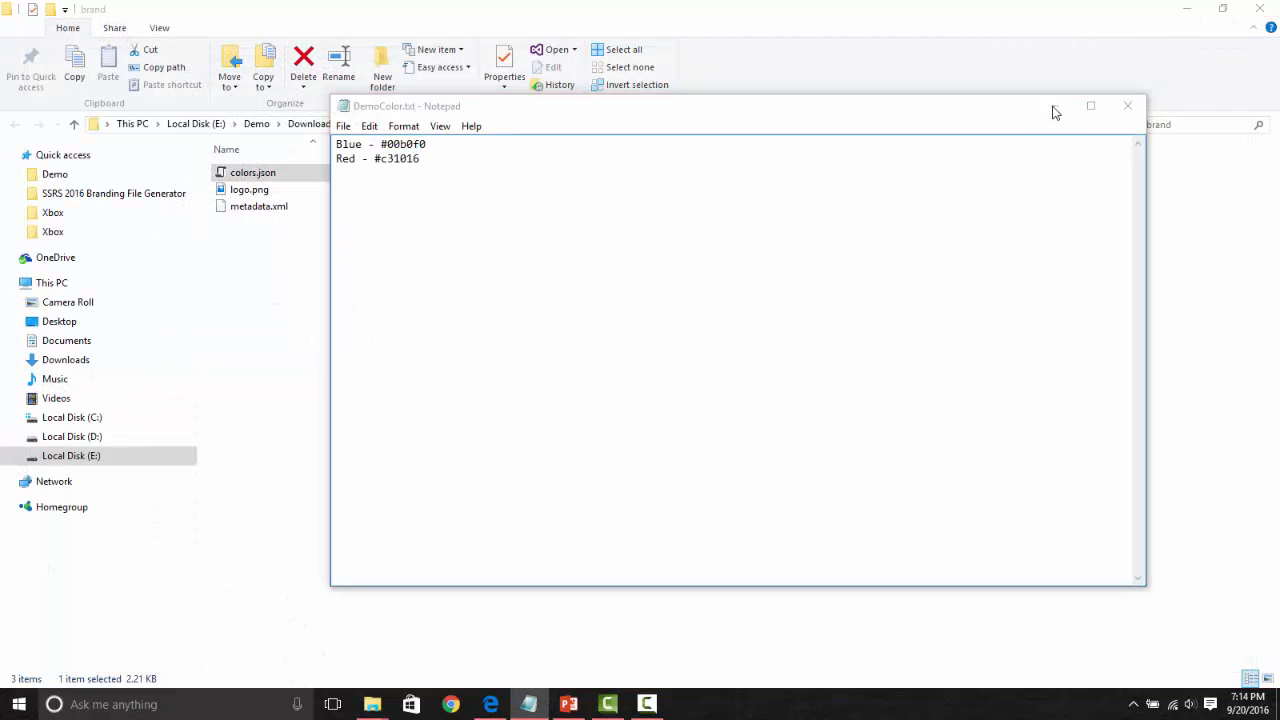
Compress colors.json, logo.png and metadata.xml together into a zip file named WithChanges
drag(297, 274, 240, 165)
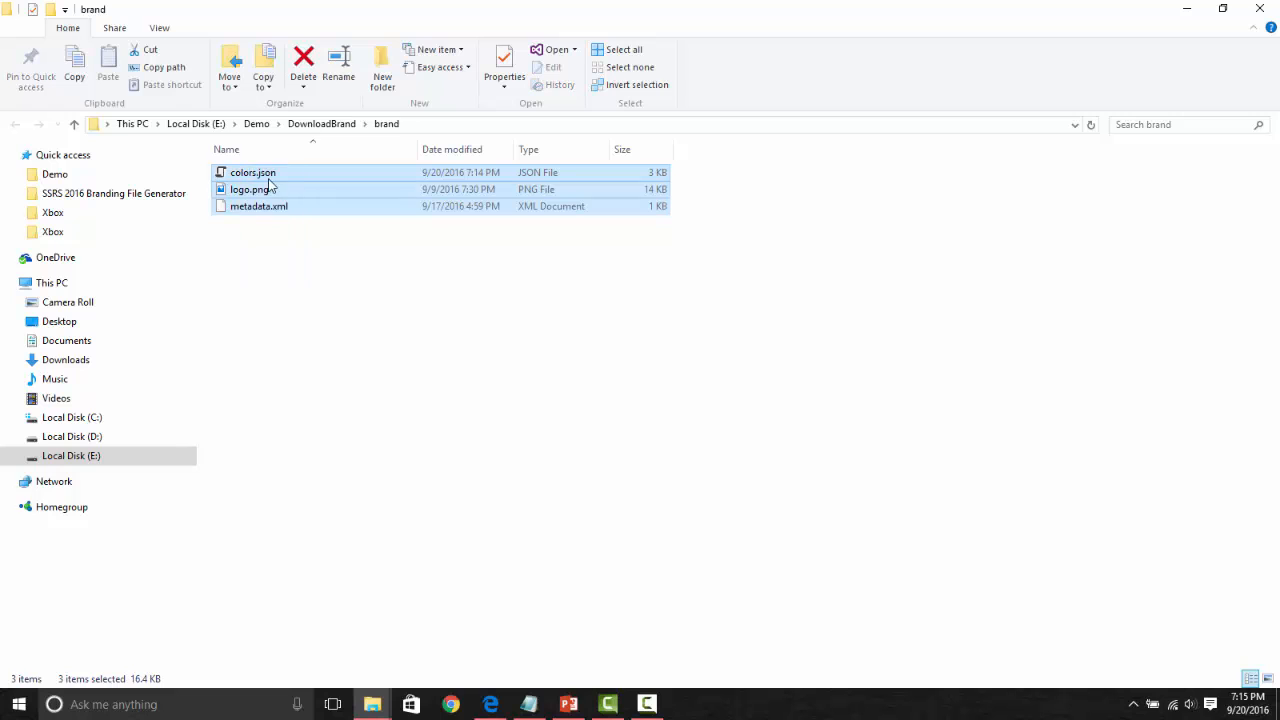
right_click(266, 177)
mouse_move(368, 244)
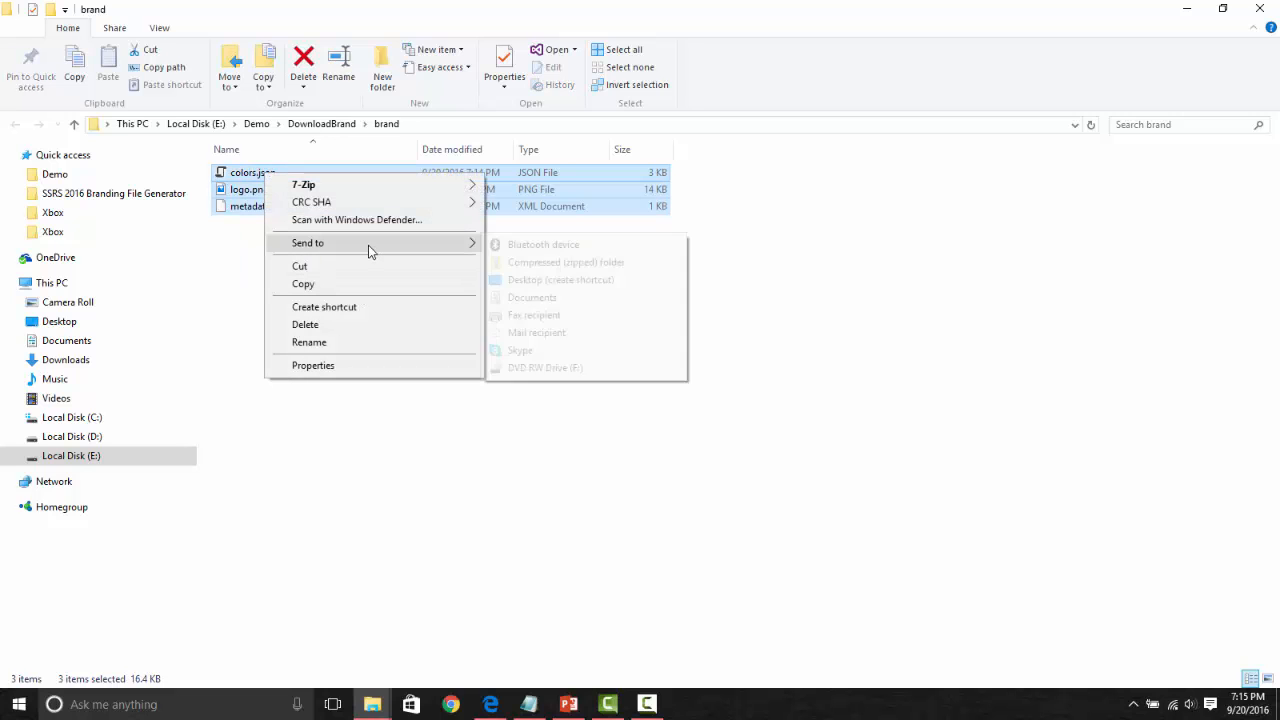
click(585, 263)
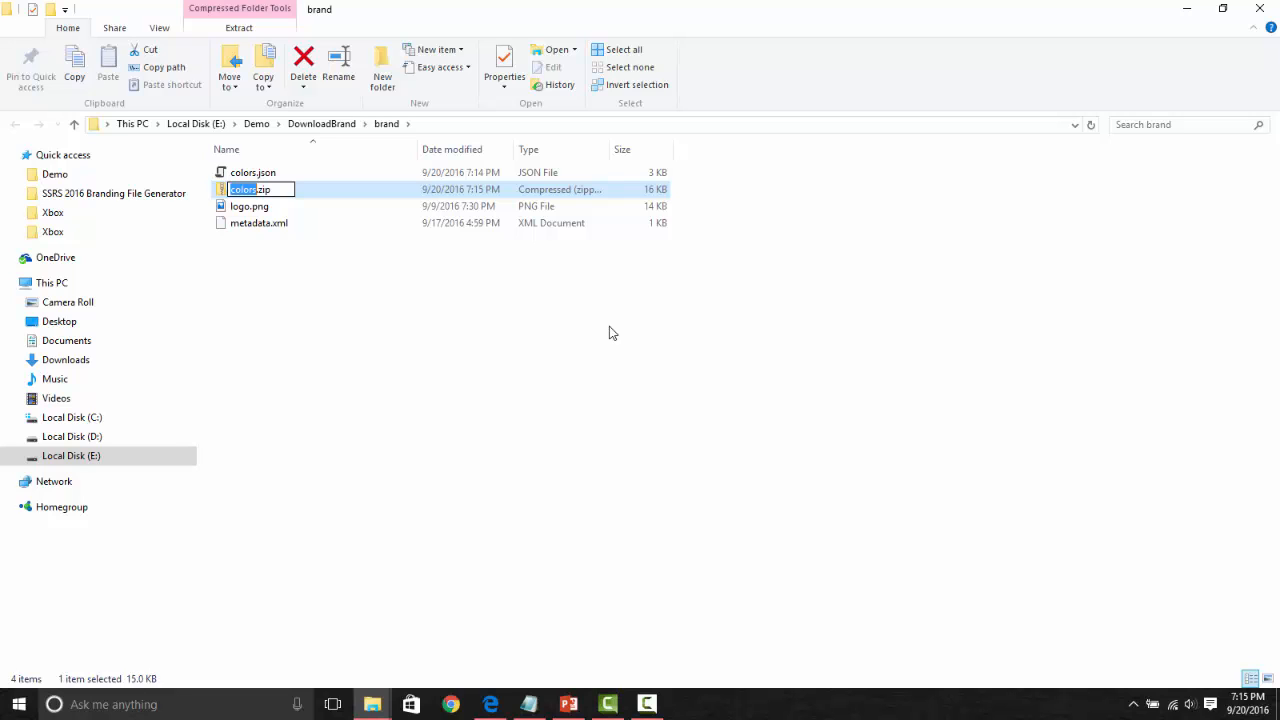
text(WithChanges)
click(397, 326)
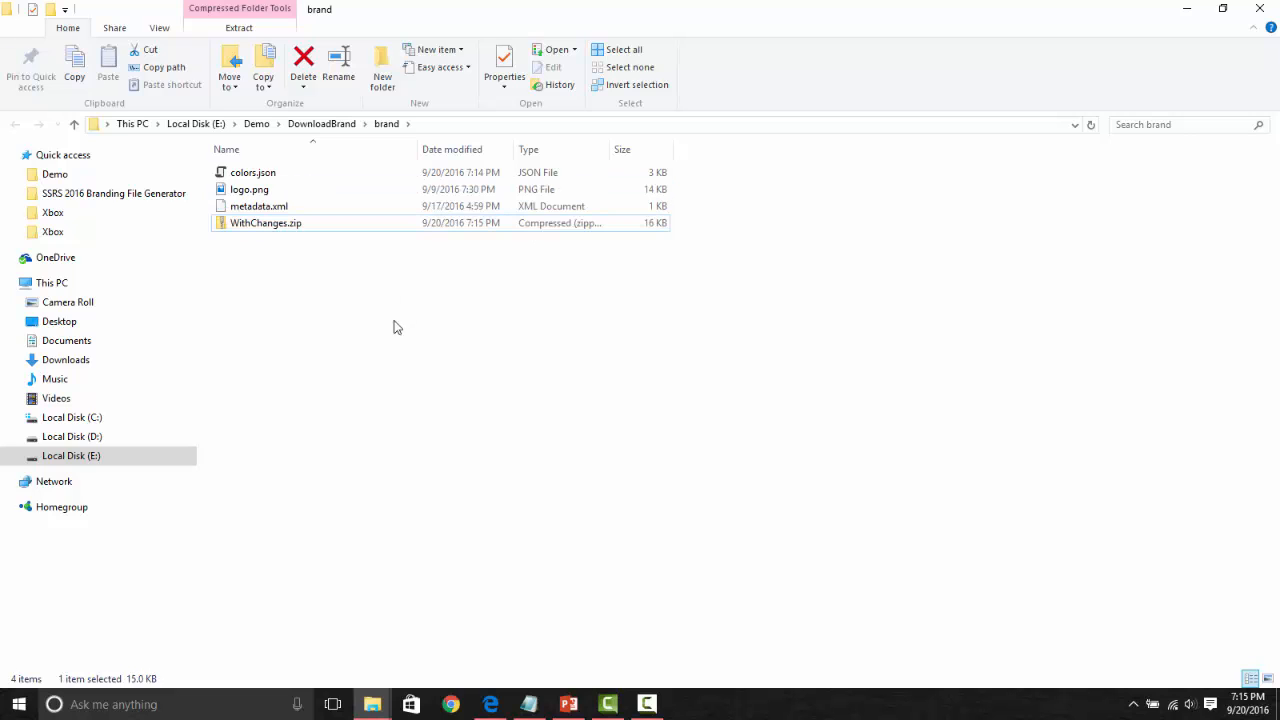
Select and copy the full path of the brand folder containing WithChanges.zip
click(397, 327)
key(ctrl+c)
key(alt+d)
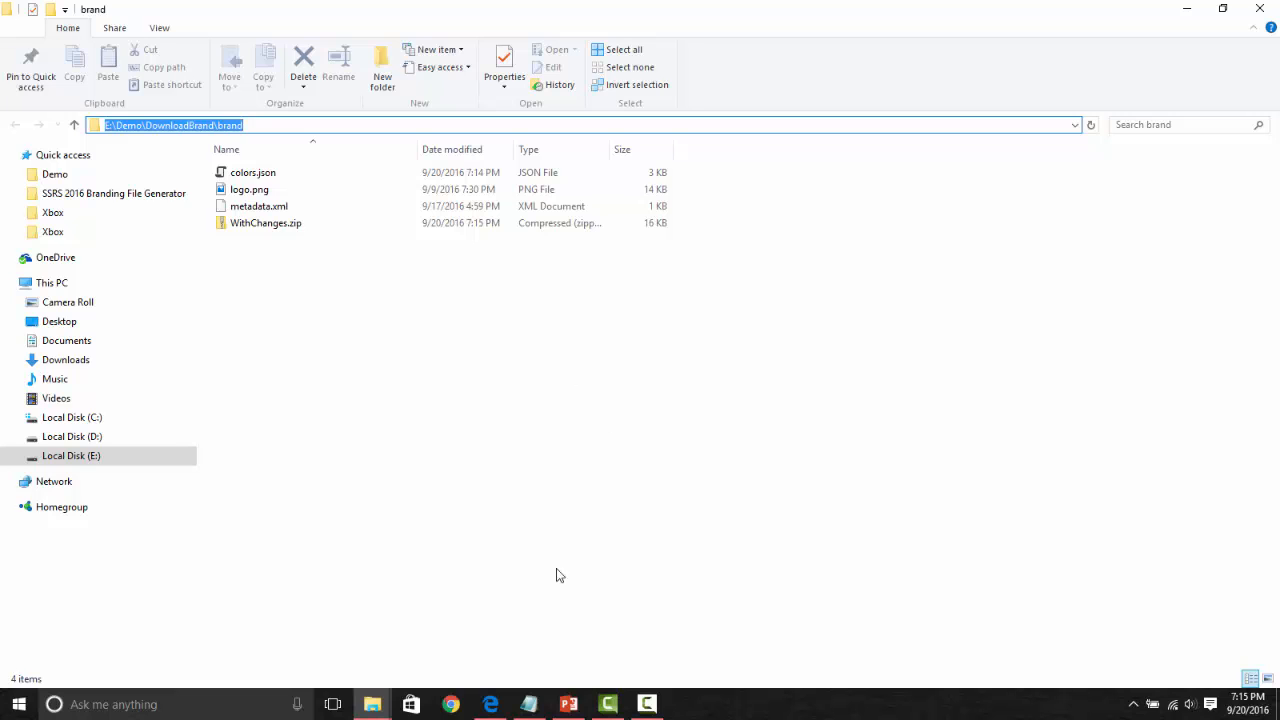
Switch to Edge, upload WithChanges.zip from the copied brand folder path as the brand package, and browse the Home page's KPIs
click(497, 708)
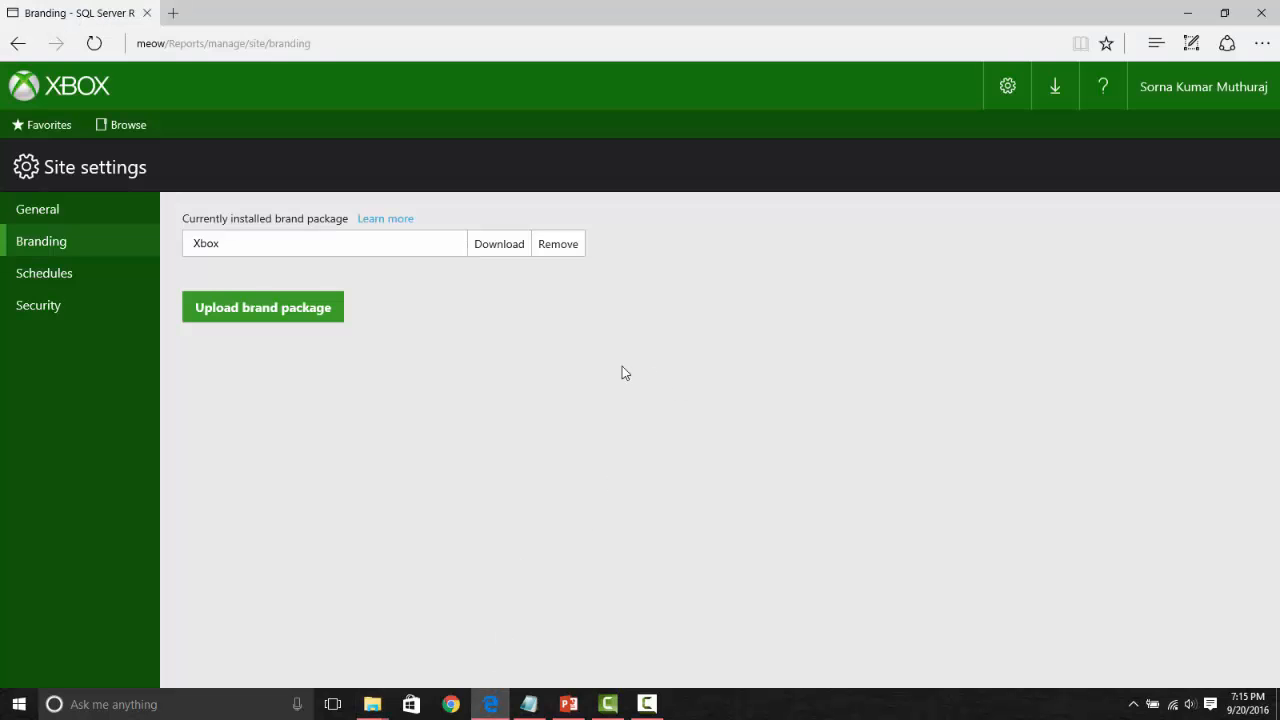
click(308, 318)
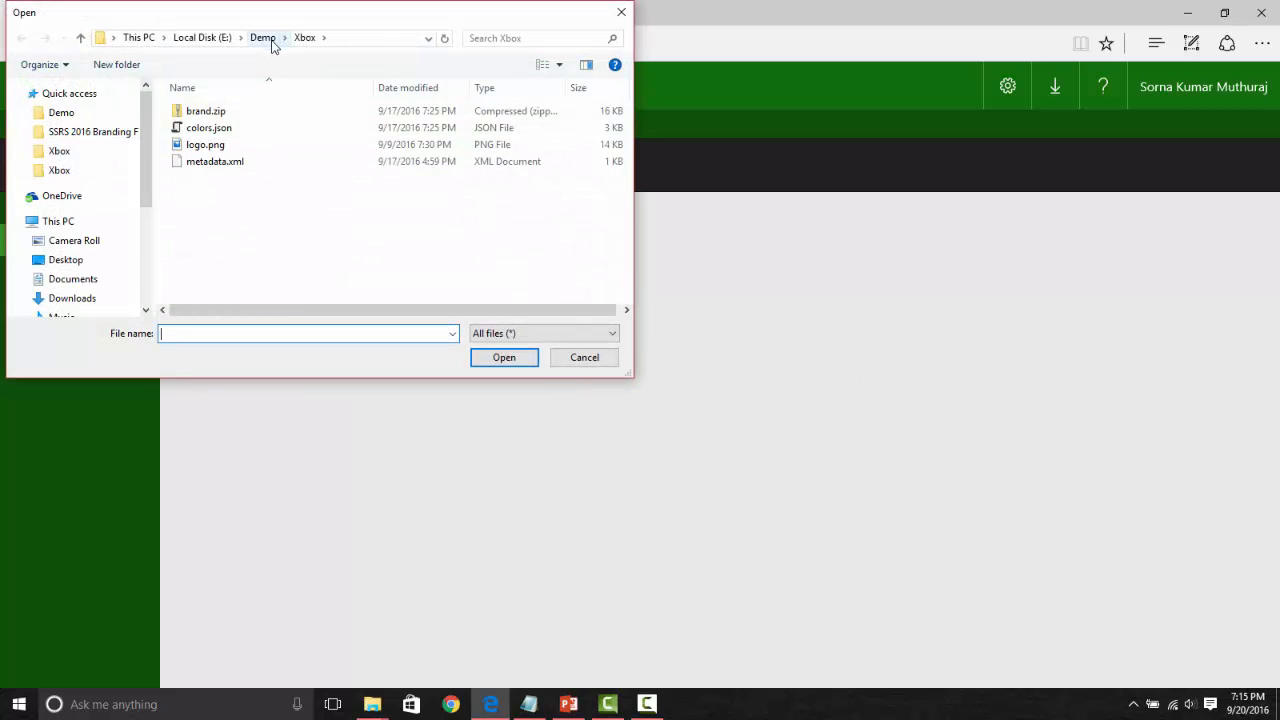
key(ctrl+v)
key(Return)
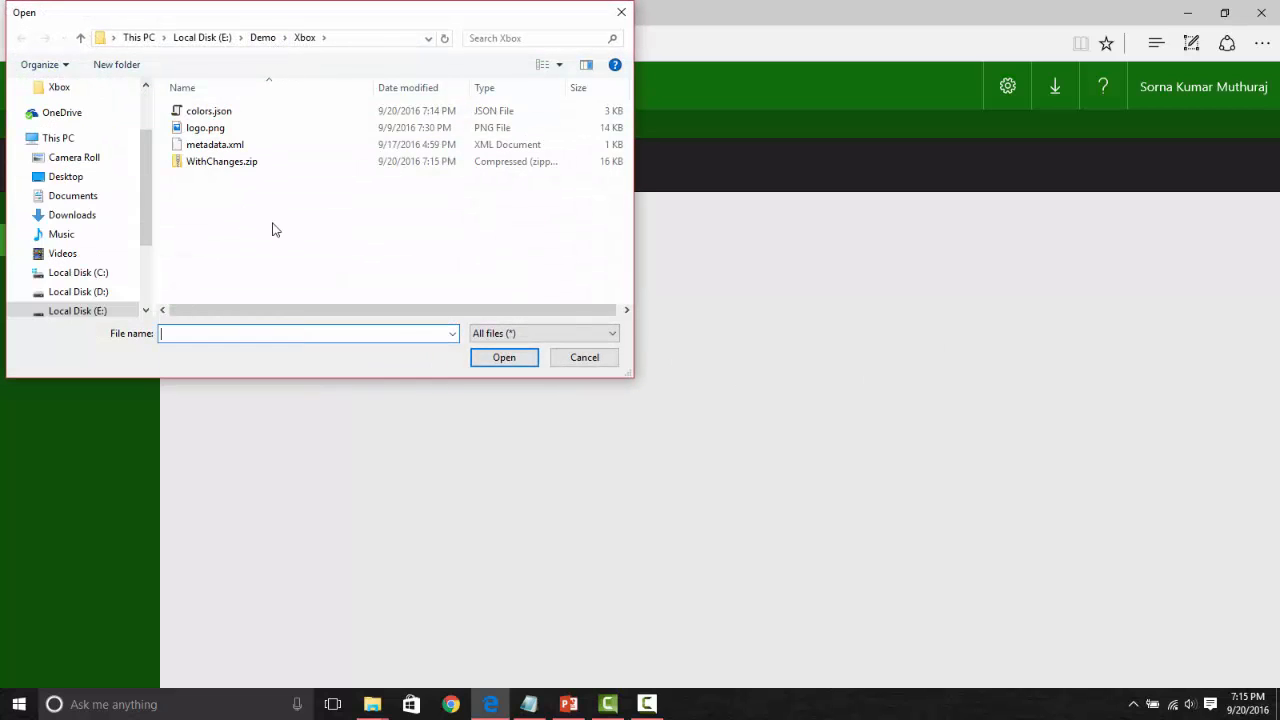
double_click(222, 162)
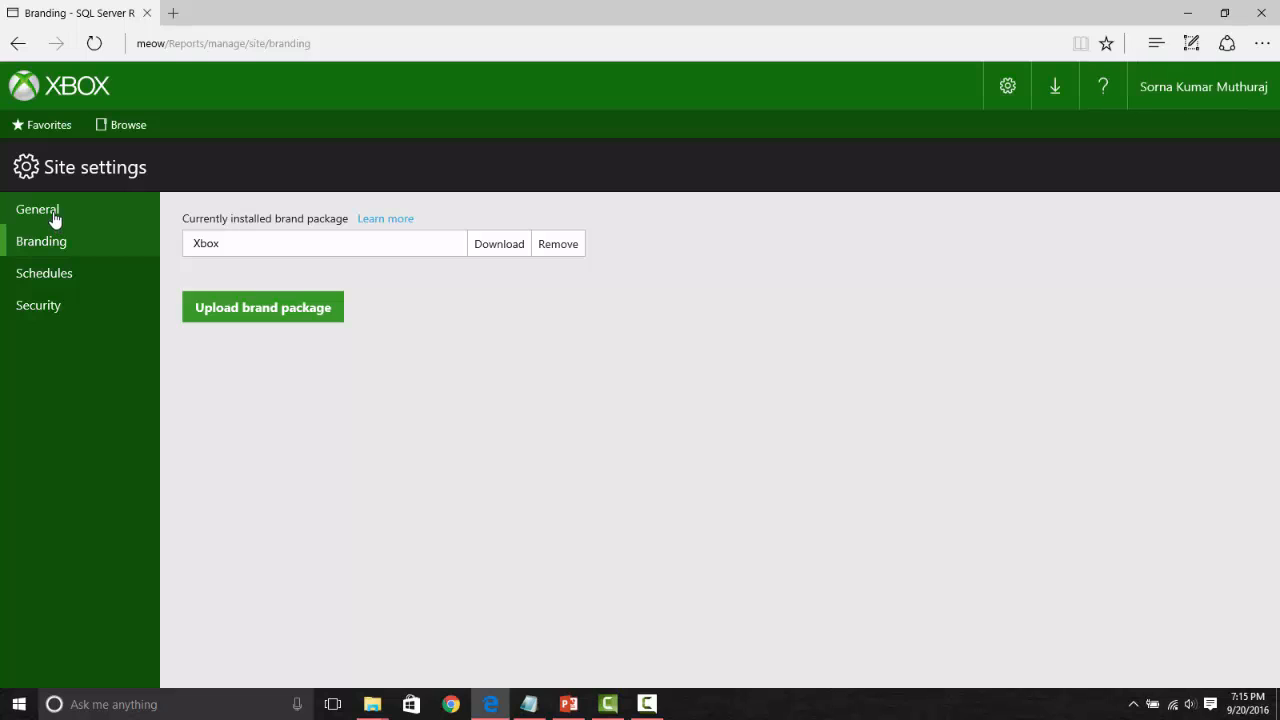
click(127, 135)
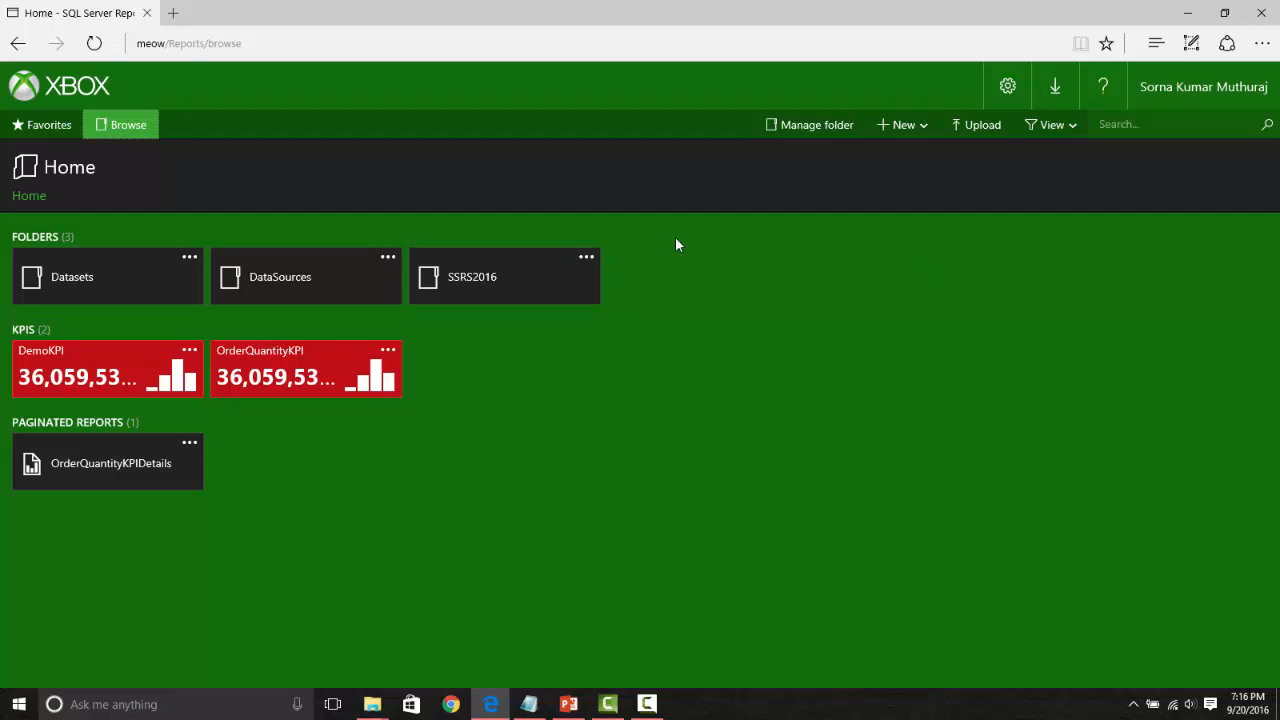
Remove the installed Xbox brand package in the site settings and confirm reverting to the default branding
click(1006, 87)
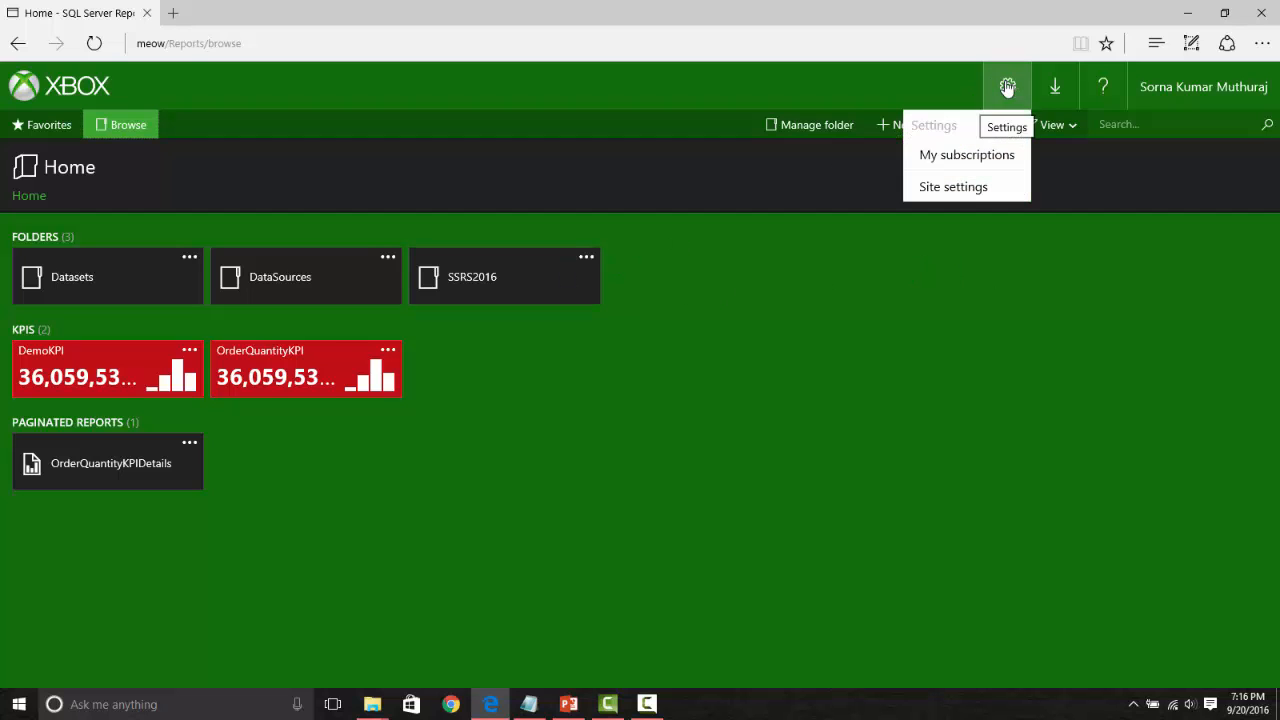
click(952, 185)
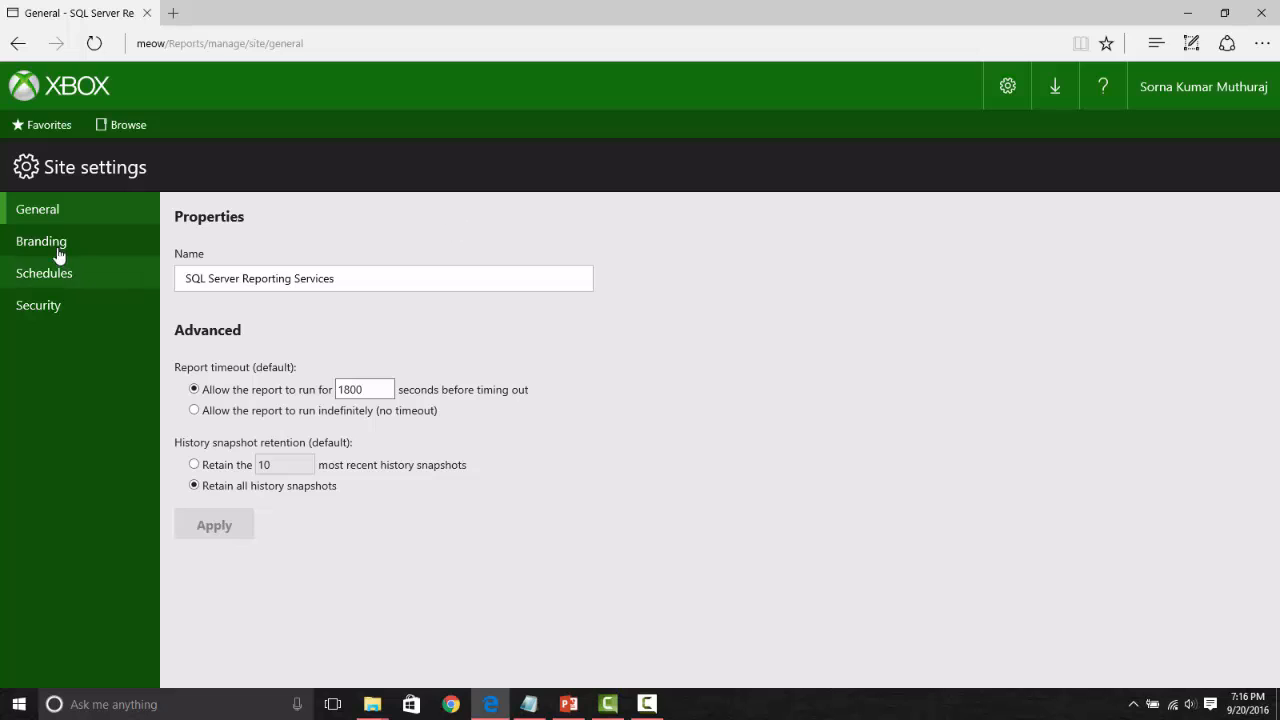
click(36, 244)
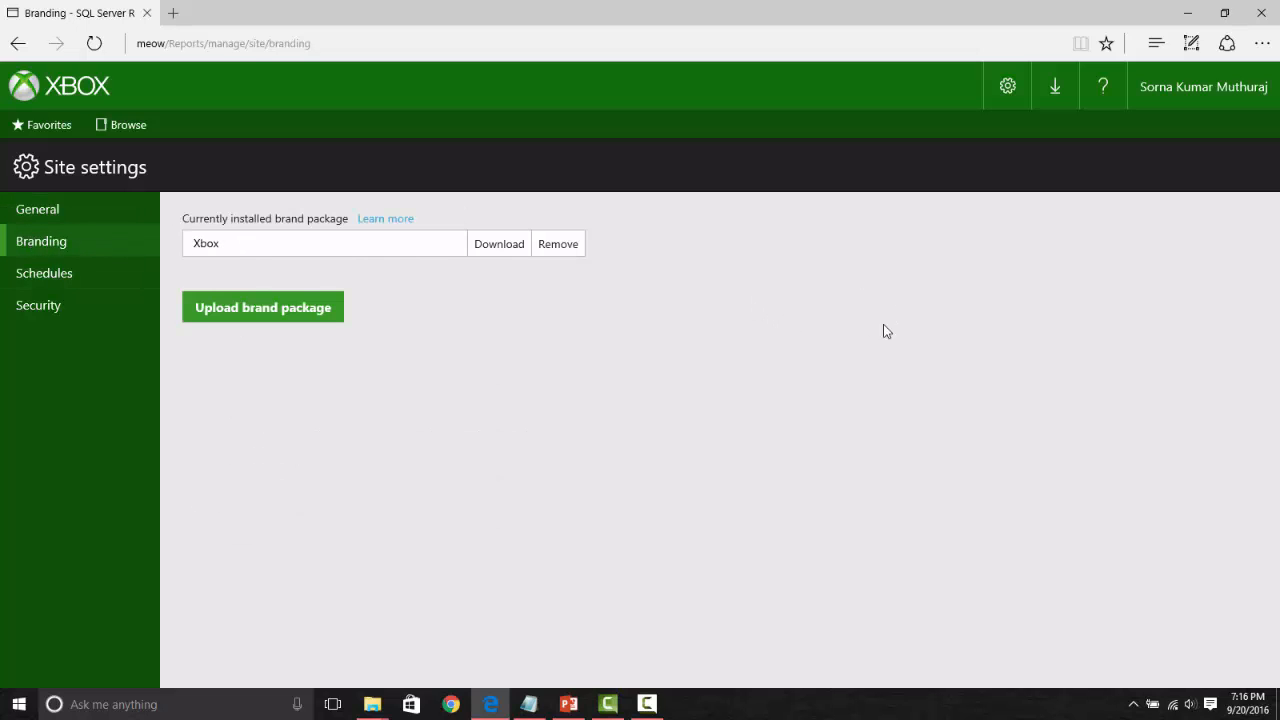
click(569, 246)
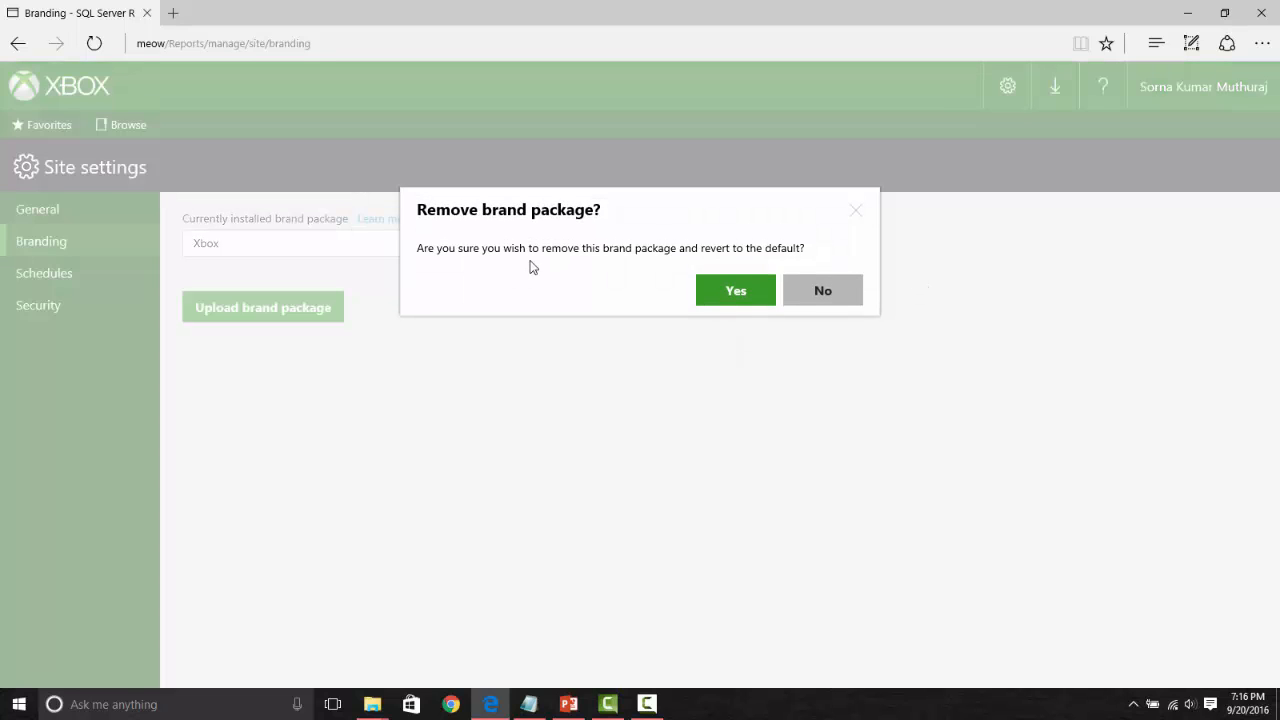
click(731, 291)
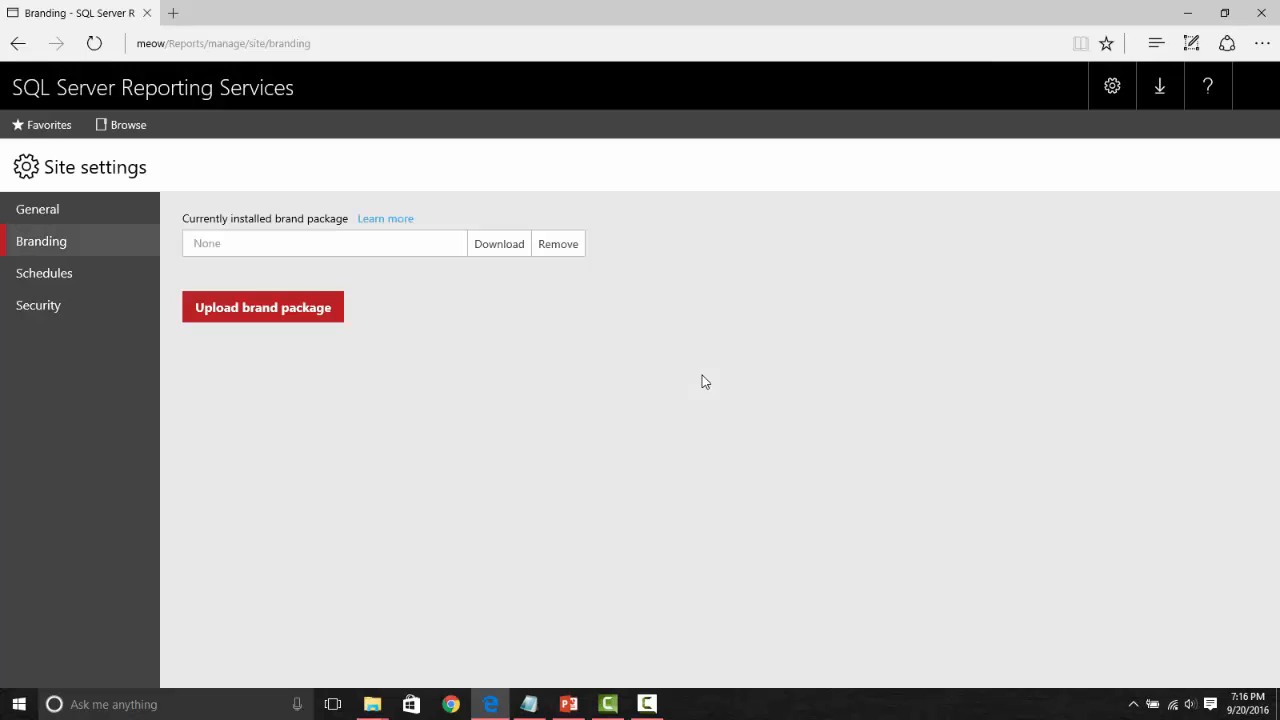
Review the General and Branding pages of the site settings after the brand removal
click(77, 213)
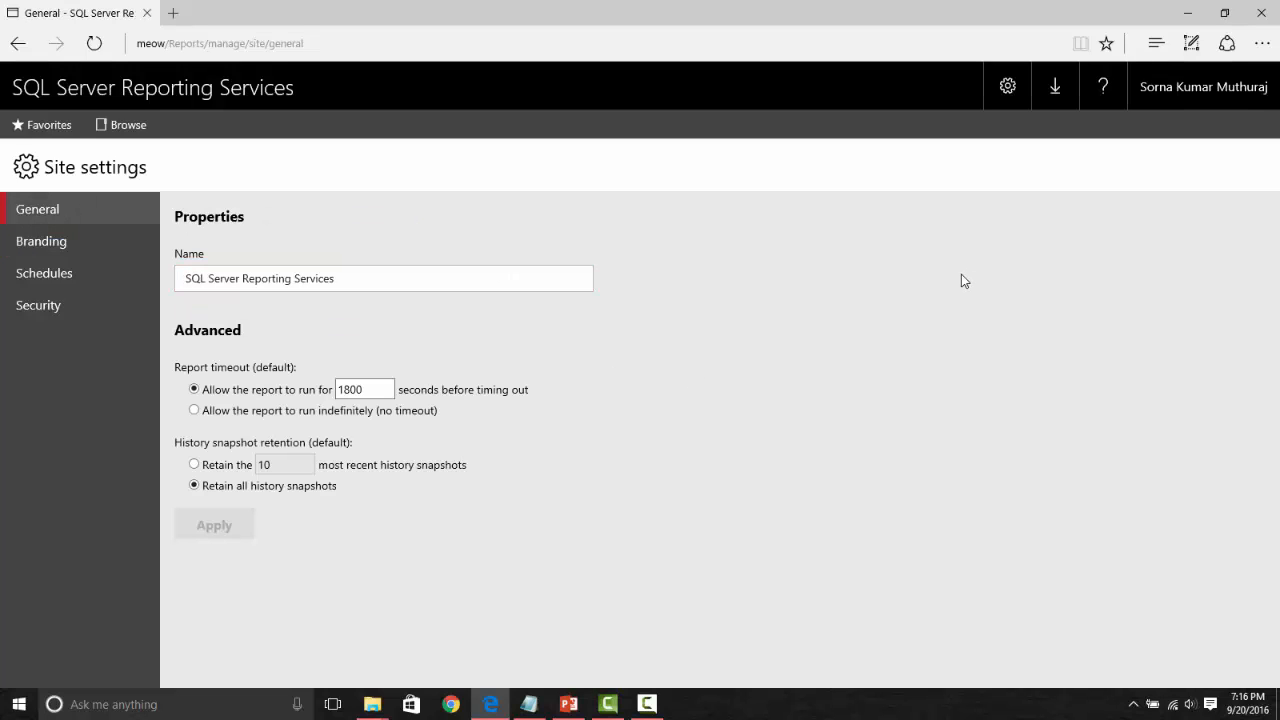
click(60, 251)
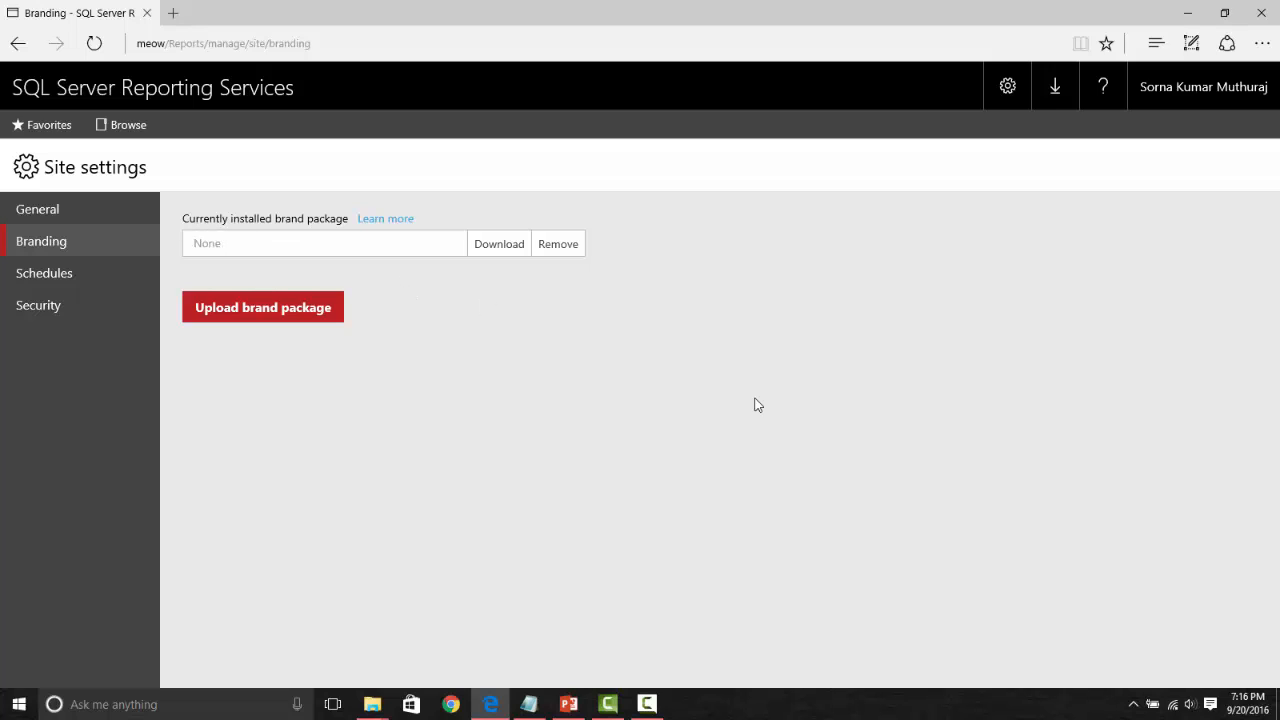
click(34, 214)
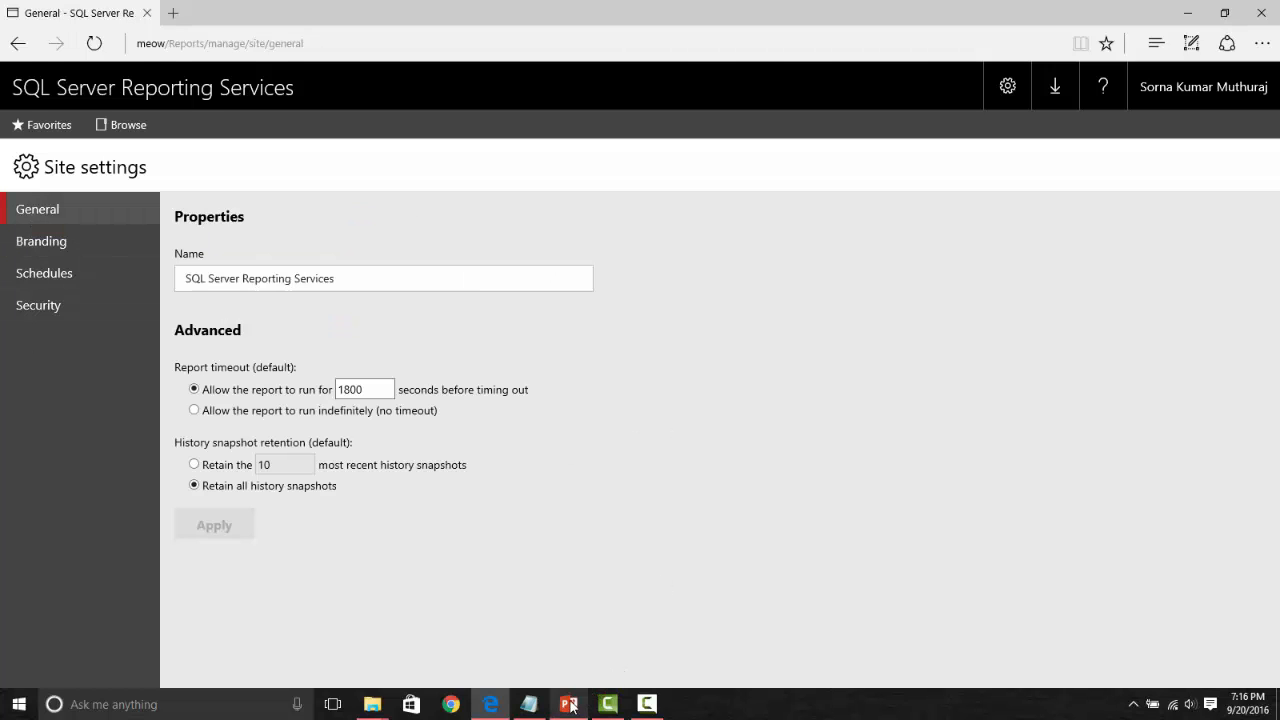